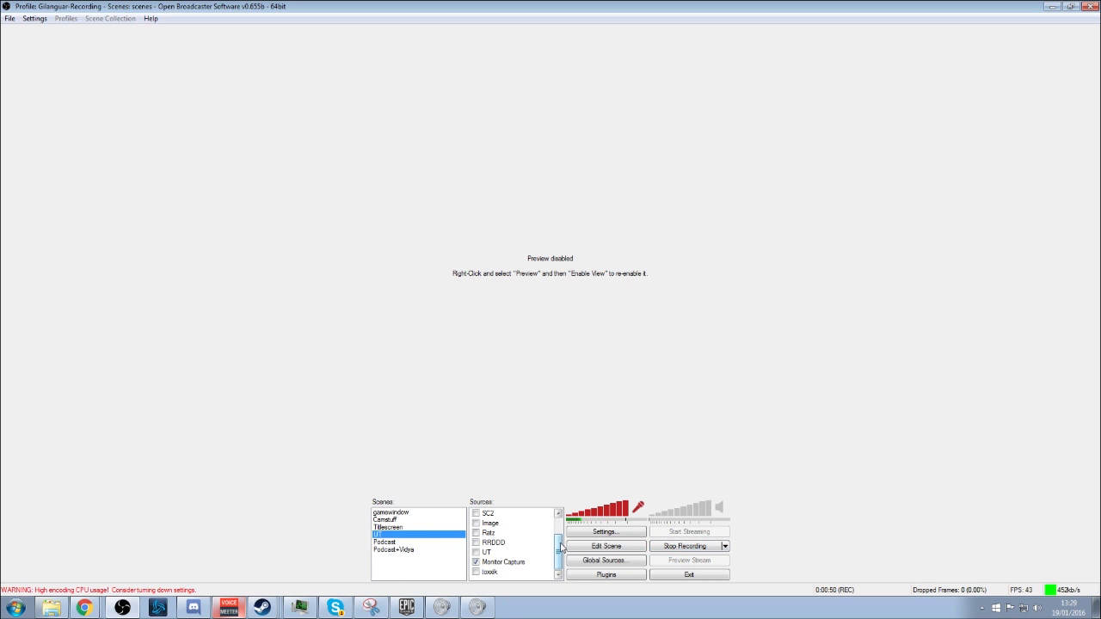
scroll(559, 548, up, 1)
scroll(556, 548, down, 1)
scroll(554, 548, up, 1)
scroll(550, 523, down, 1)
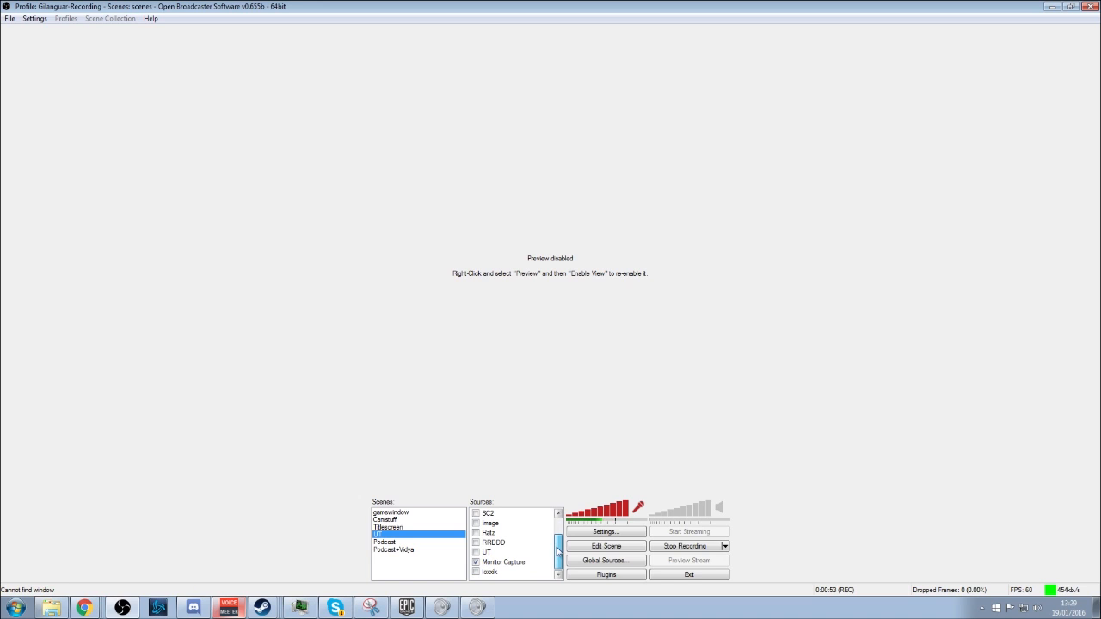
click(489, 564)
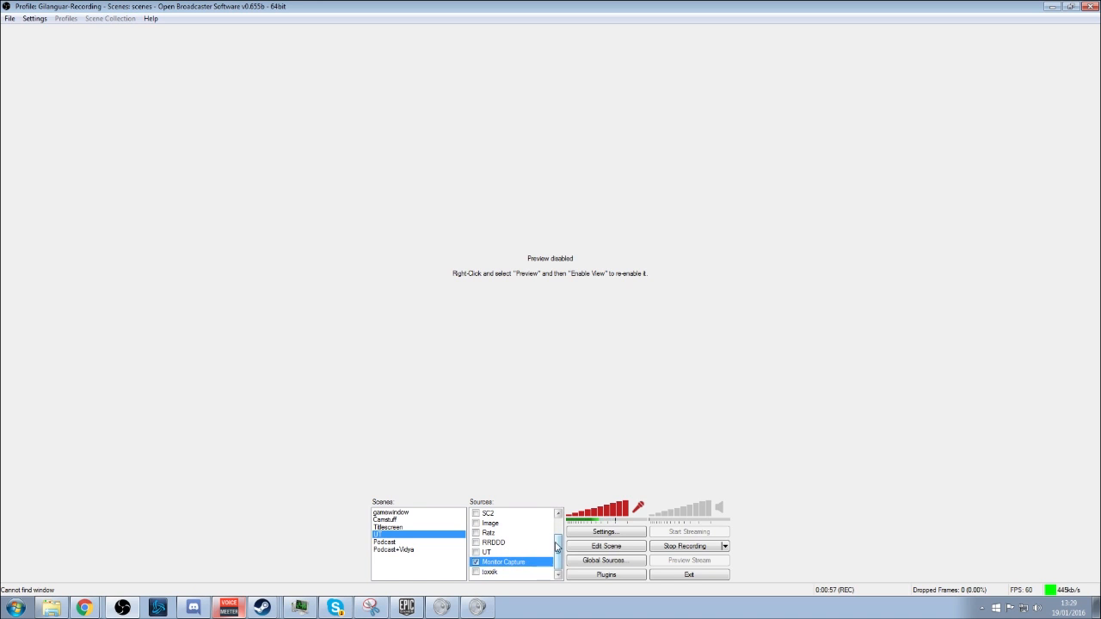
scroll(556, 548, up, 1)
scroll(556, 542, down, 1)
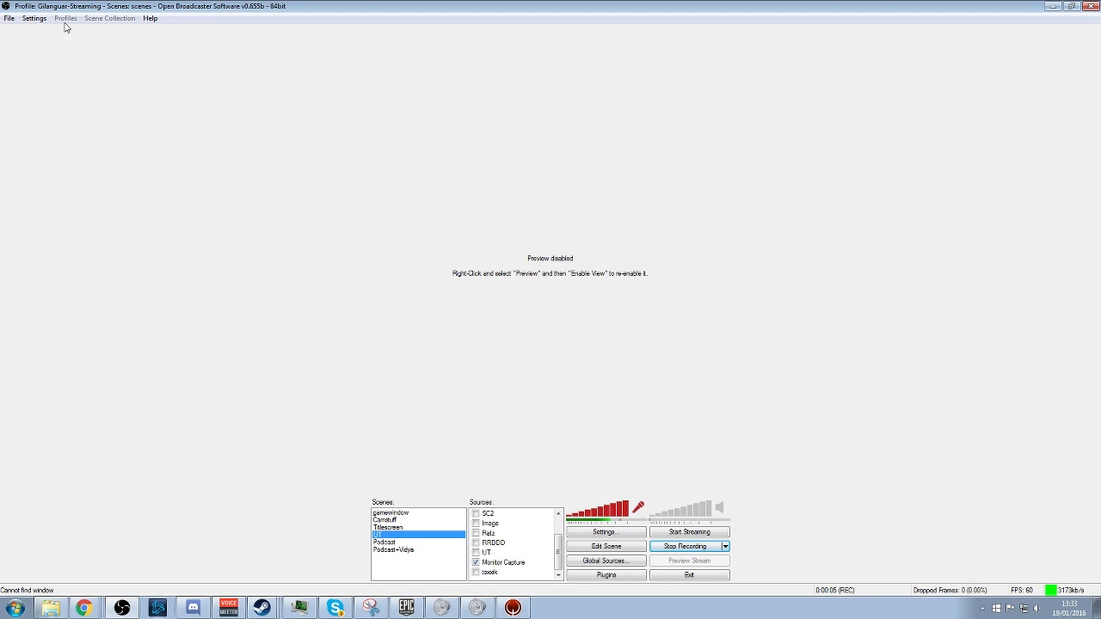
Step: Open the Encoding settings, saving the General settings on the way, and review the video encoder and maximum bitrate
click(604, 533)
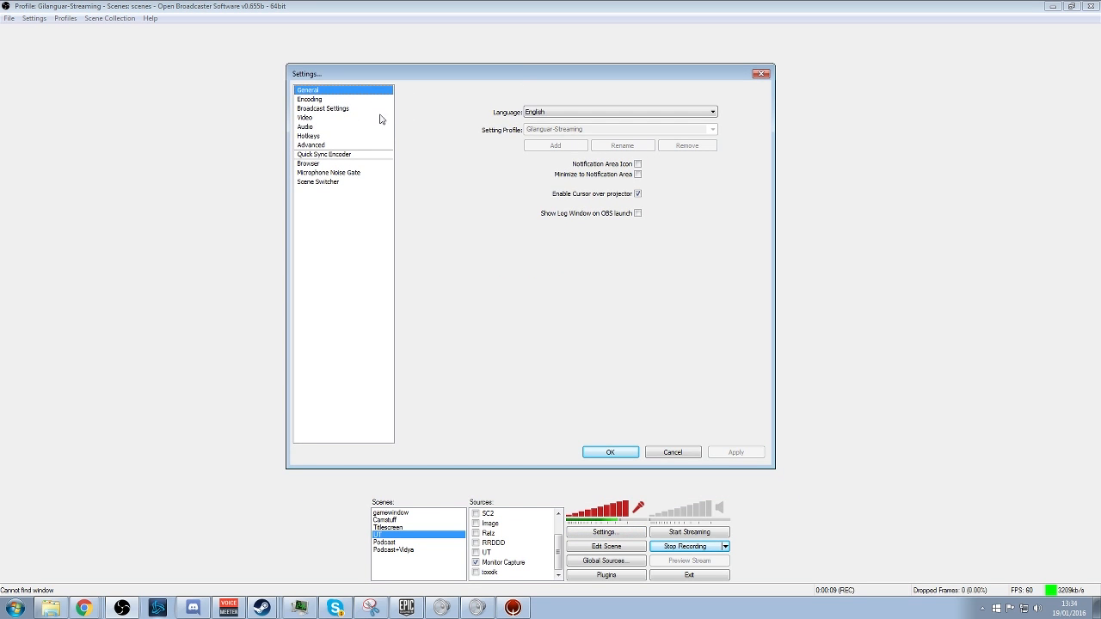
click(638, 194)
click(638, 194)
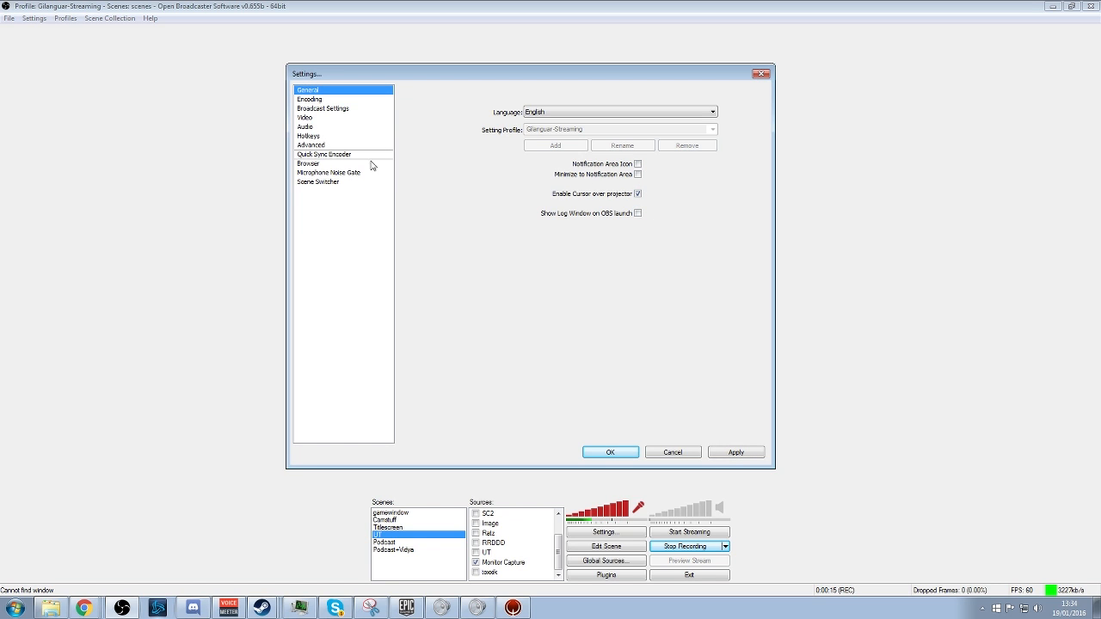
click(318, 100)
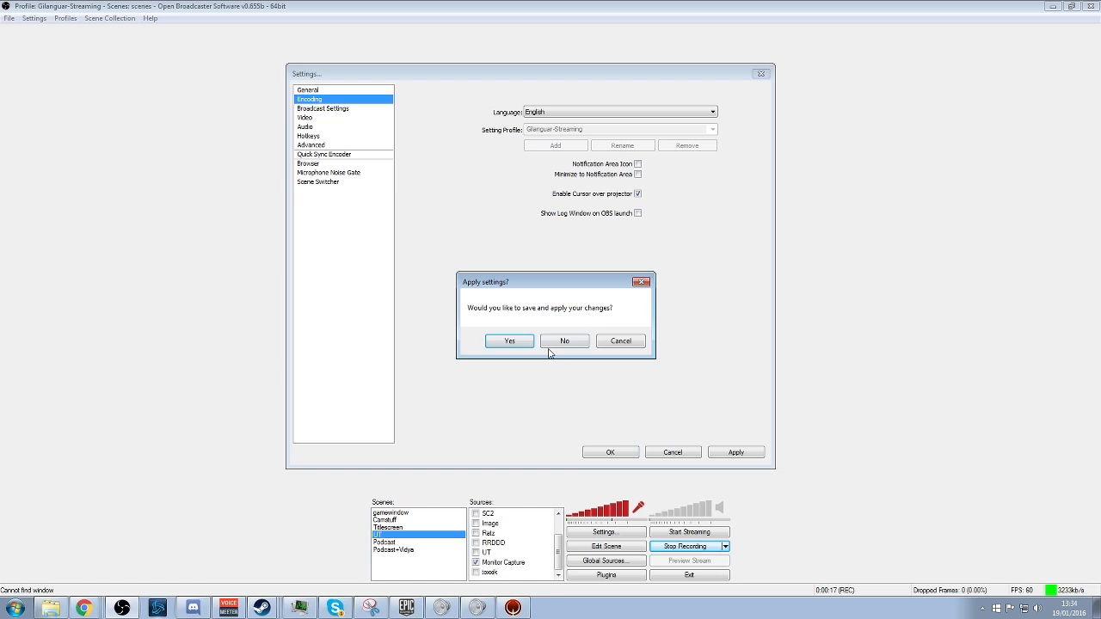
click(521, 343)
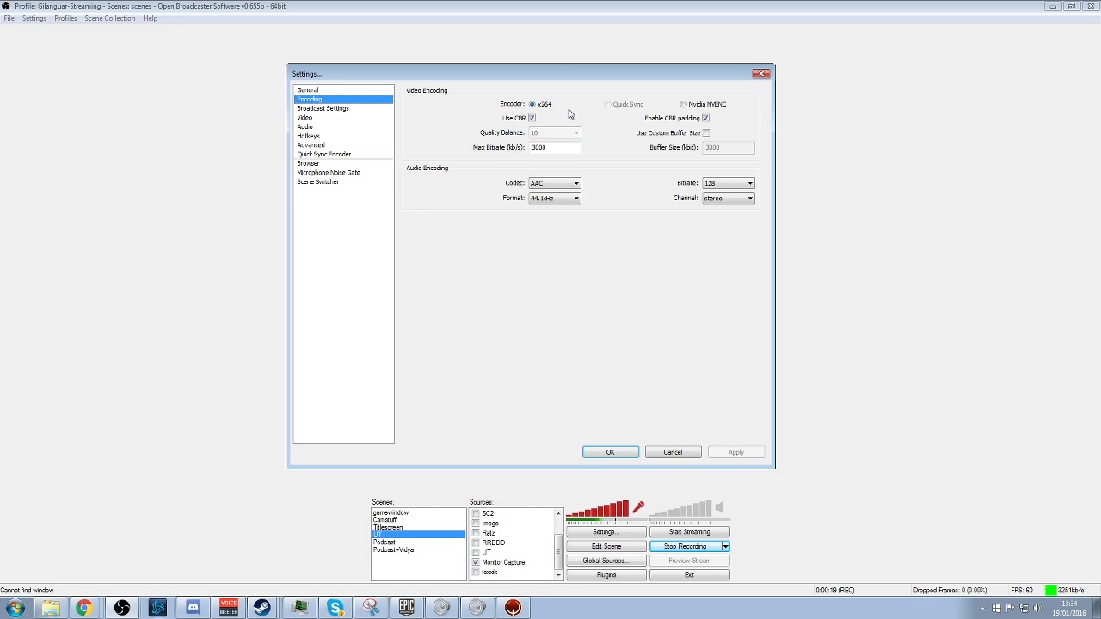
click(561, 150)
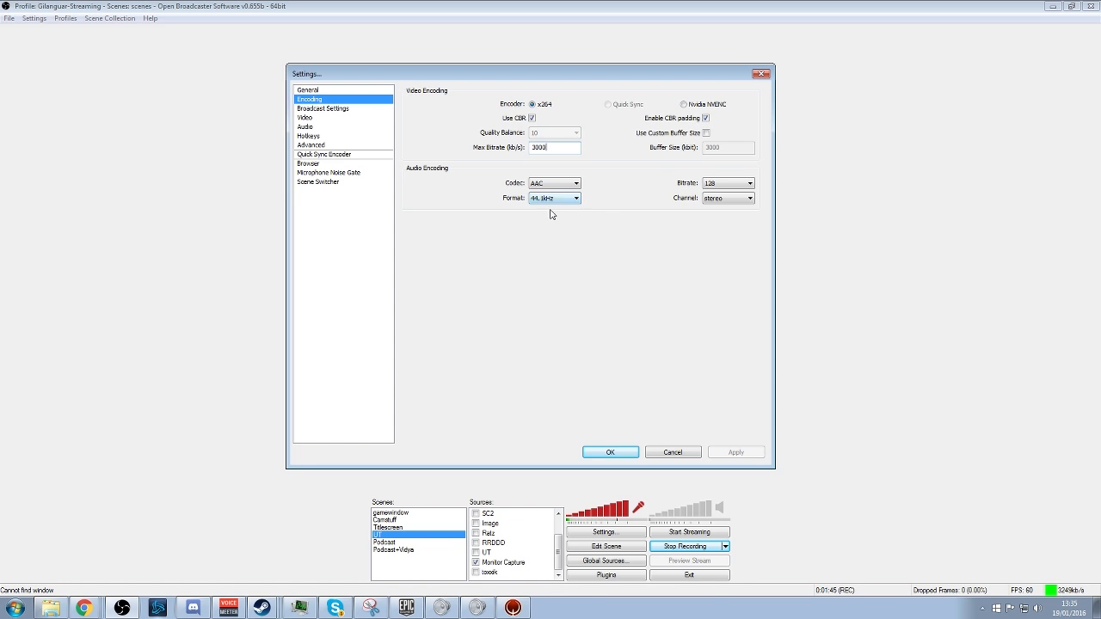
Step: Try the mono audio channel, and restore stereo with an audio bitrate of 128
click(725, 199)
click(720, 212)
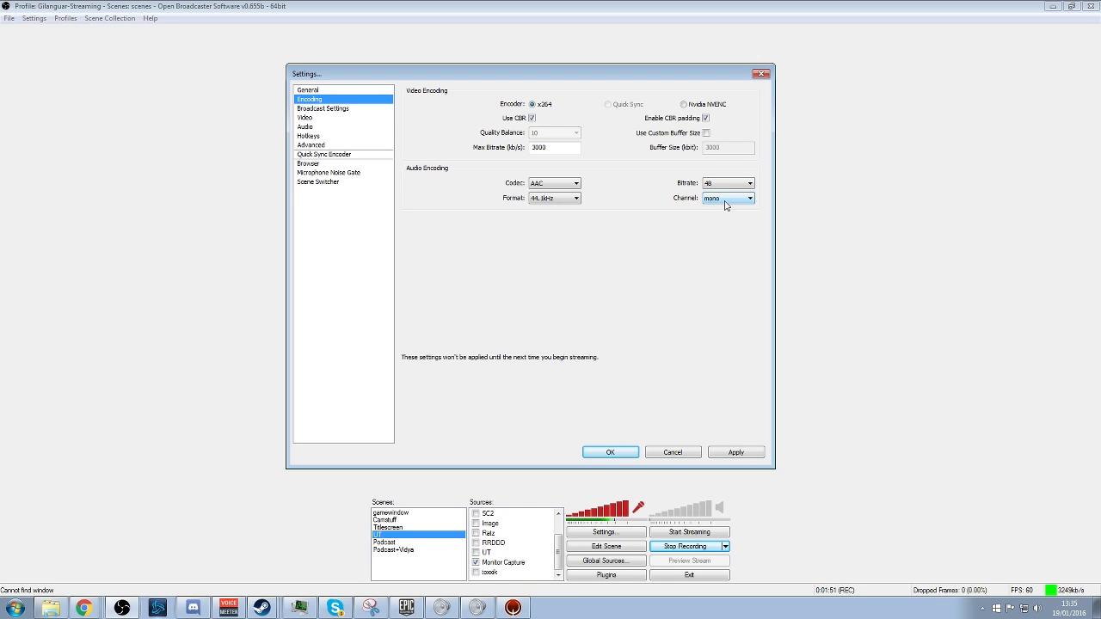
click(725, 199)
click(726, 214)
click(727, 186)
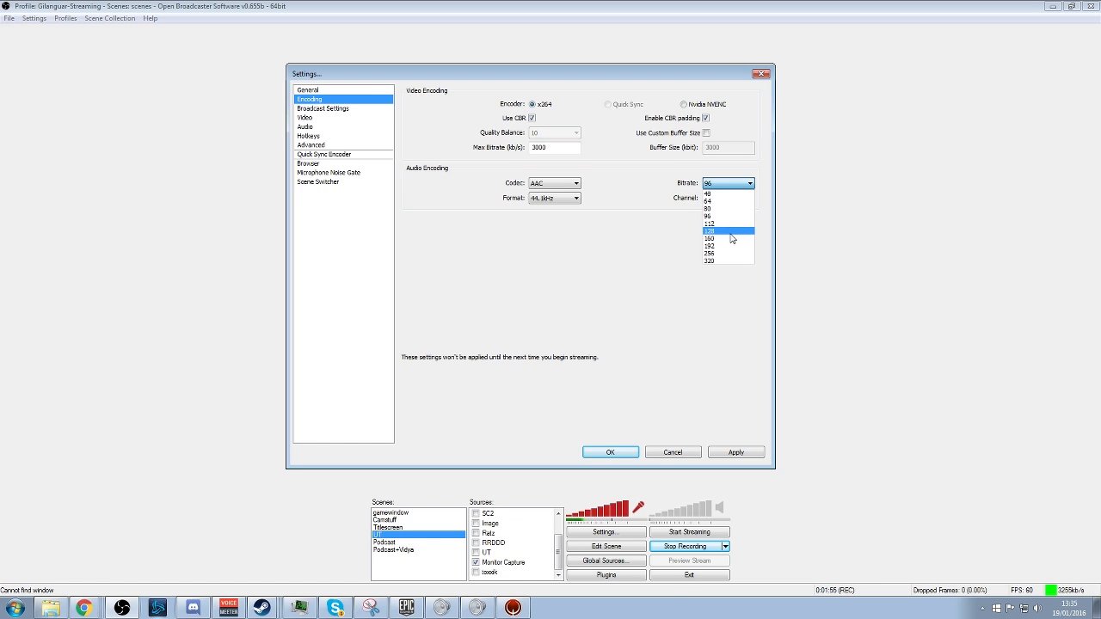
click(730, 232)
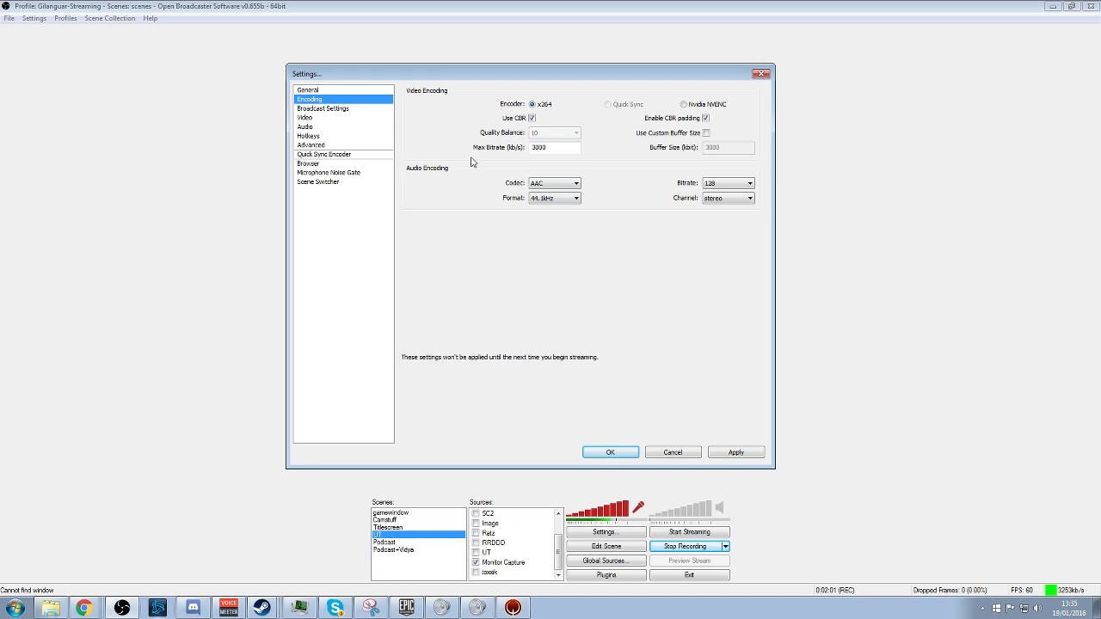
Step: Go to the Broadcast Settings without saving the encoding changes and examine the options for saving the stream to a file
click(324, 109)
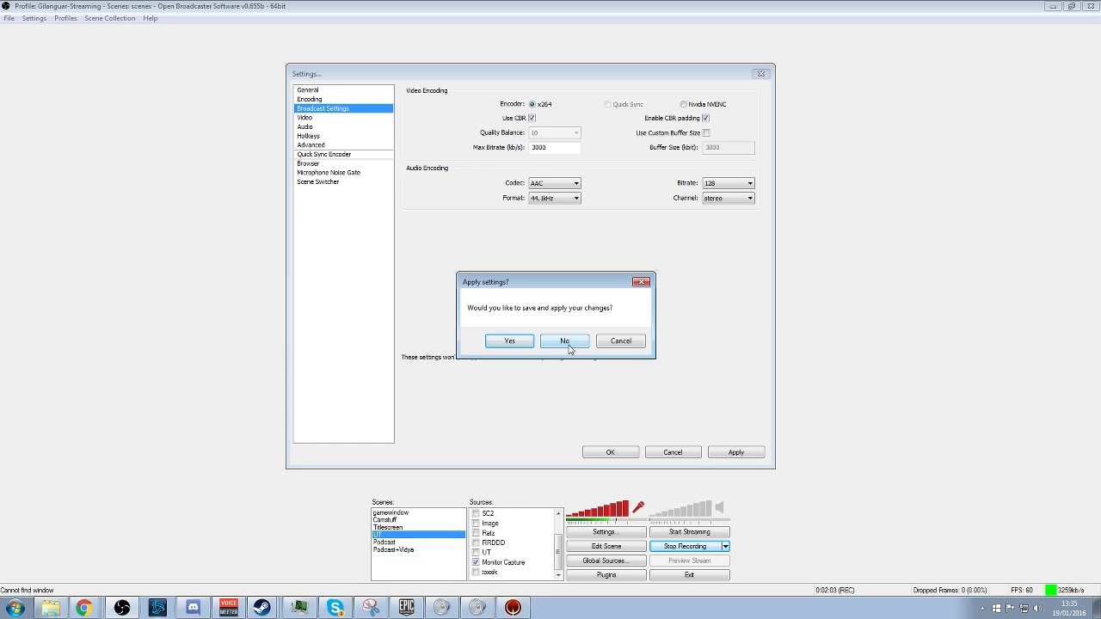
click(569, 345)
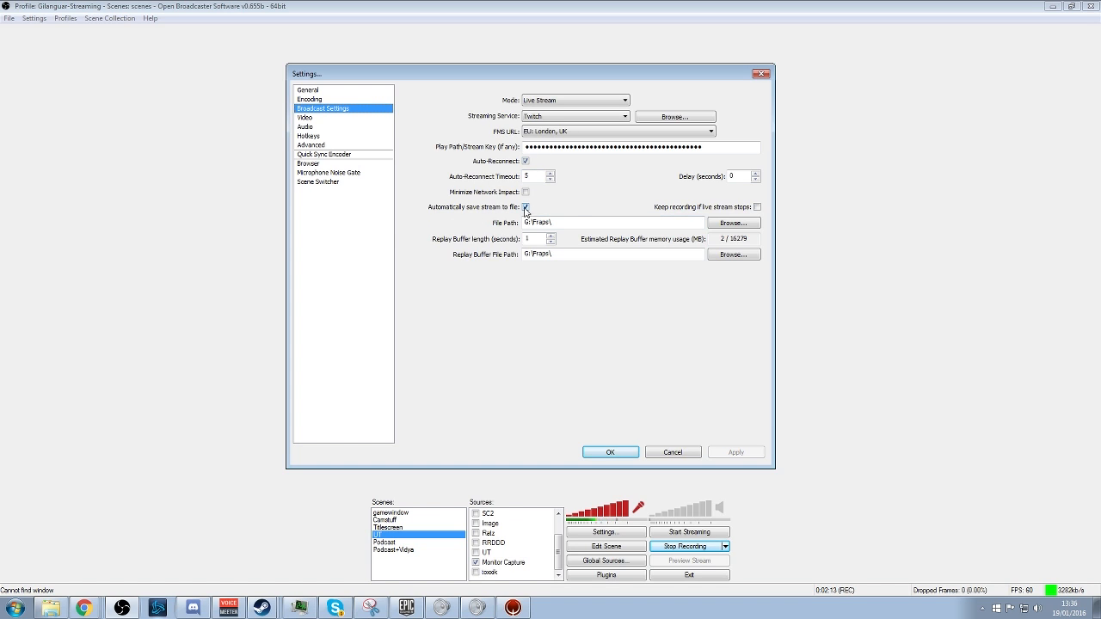
click(582, 219)
Step: Examine the Video settings for resolution downscale, filter and FPS, comparing them with the Encoding settings
click(358, 119)
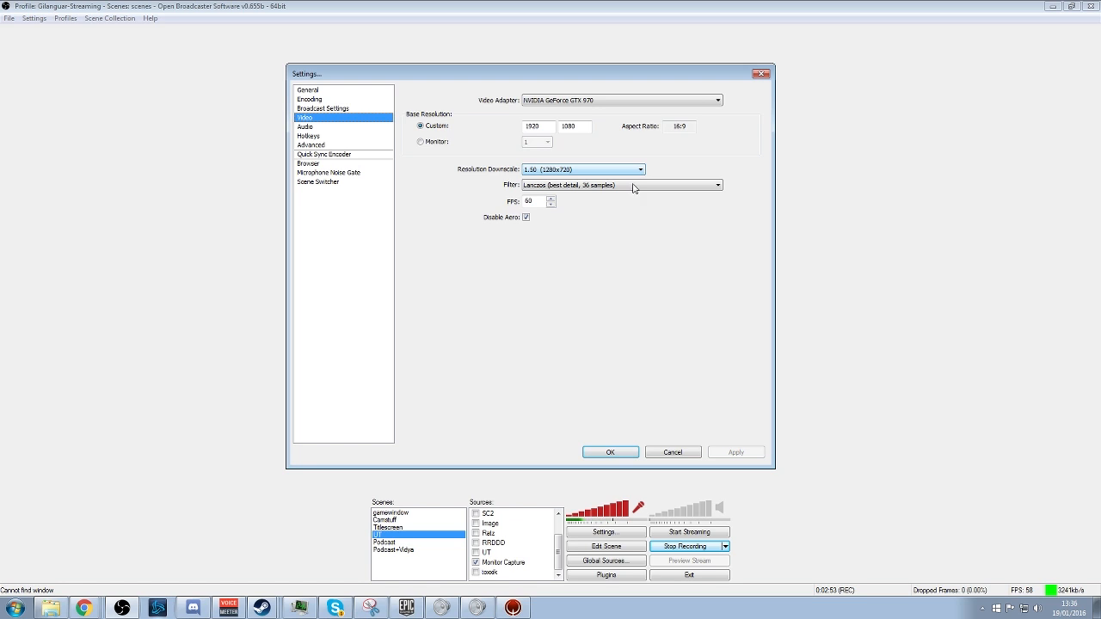
double_click(535, 201)
click(543, 202)
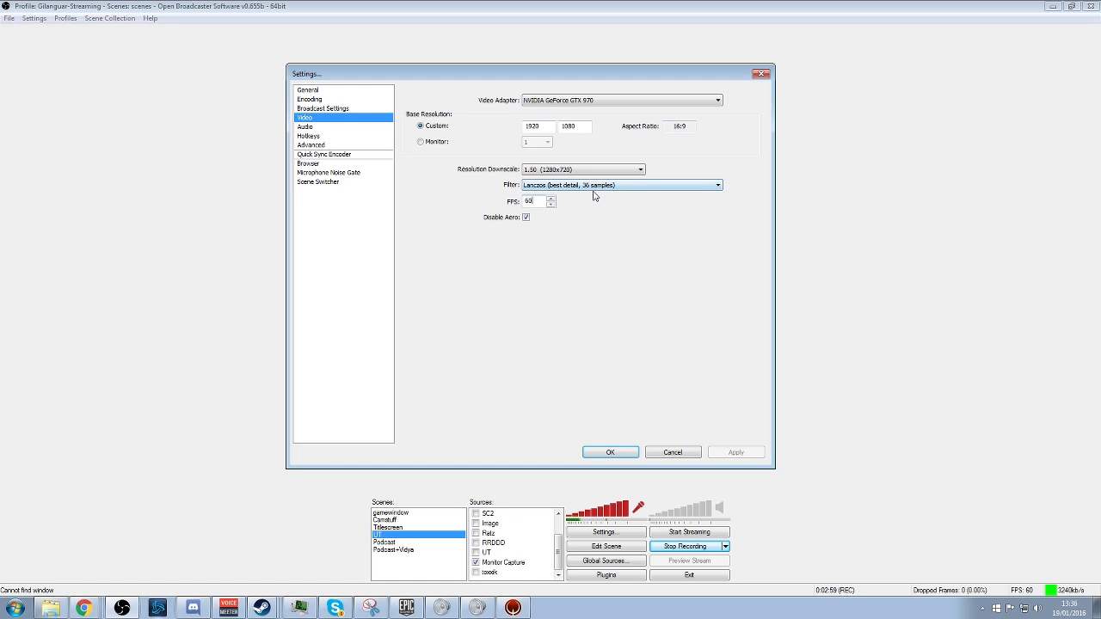
click(317, 100)
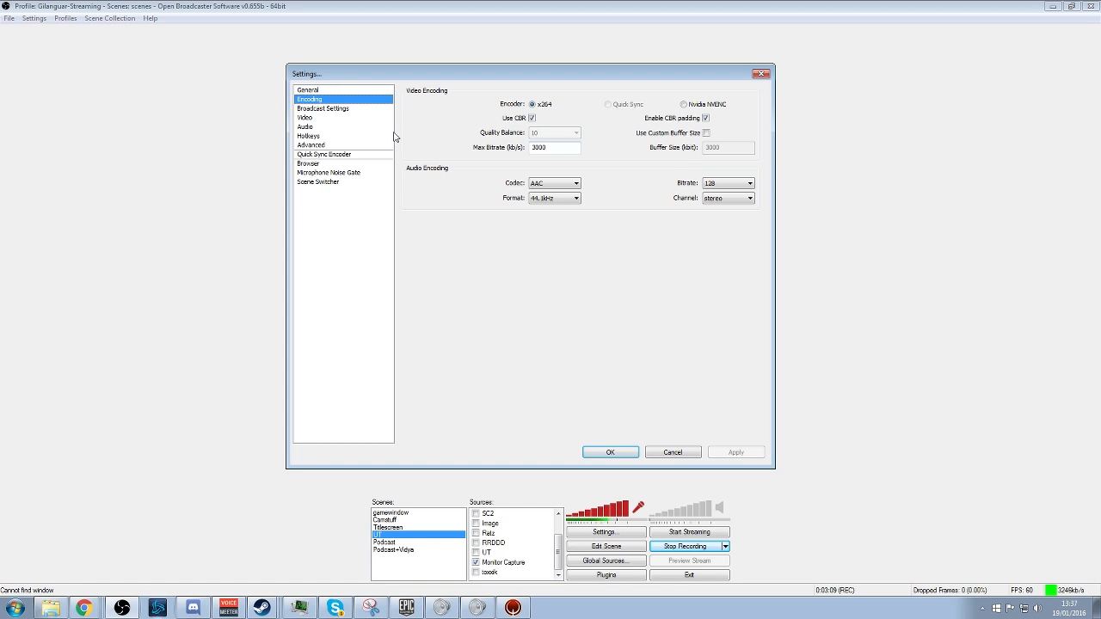
click(308, 118)
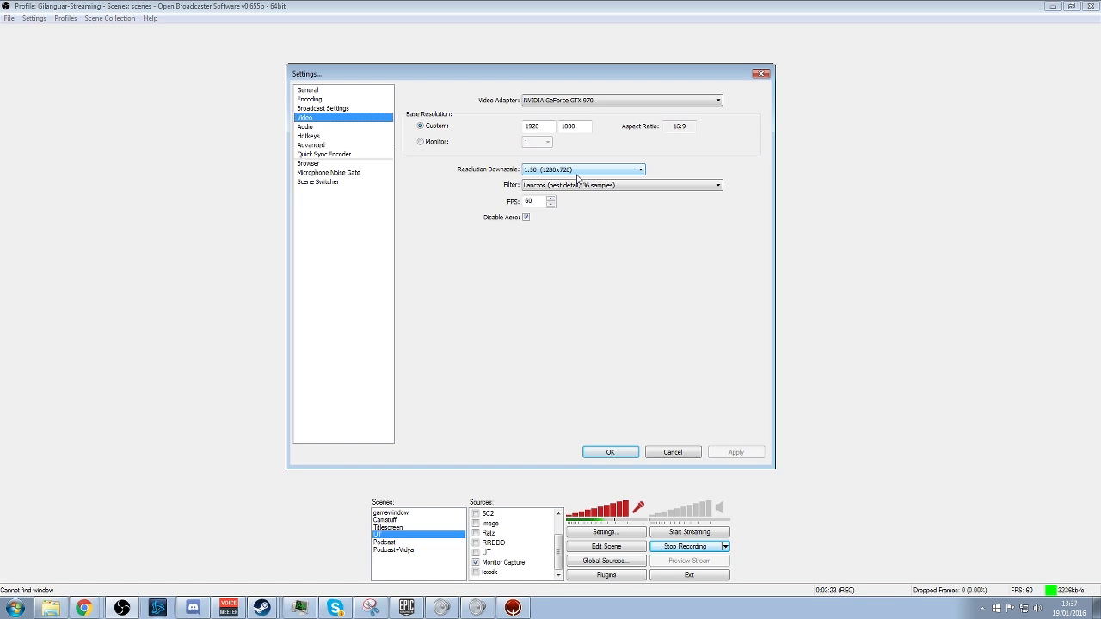
Step: Review the Audio devices, keeping Default for desktop audio and picking VoiceMeeter Output for the microphone
click(389, 127)
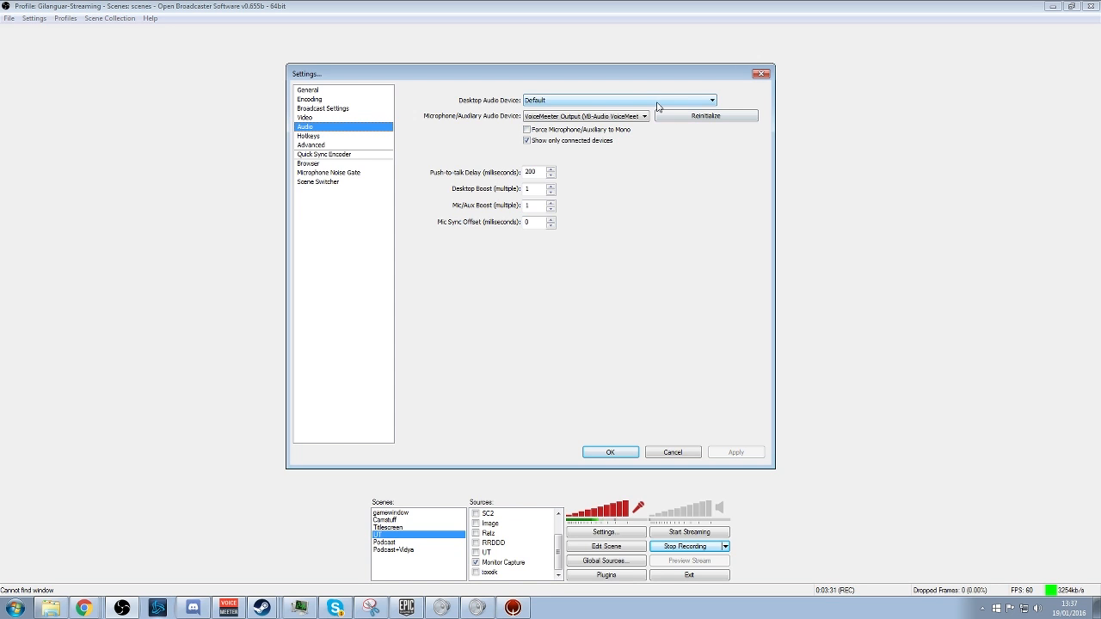
click(585, 102)
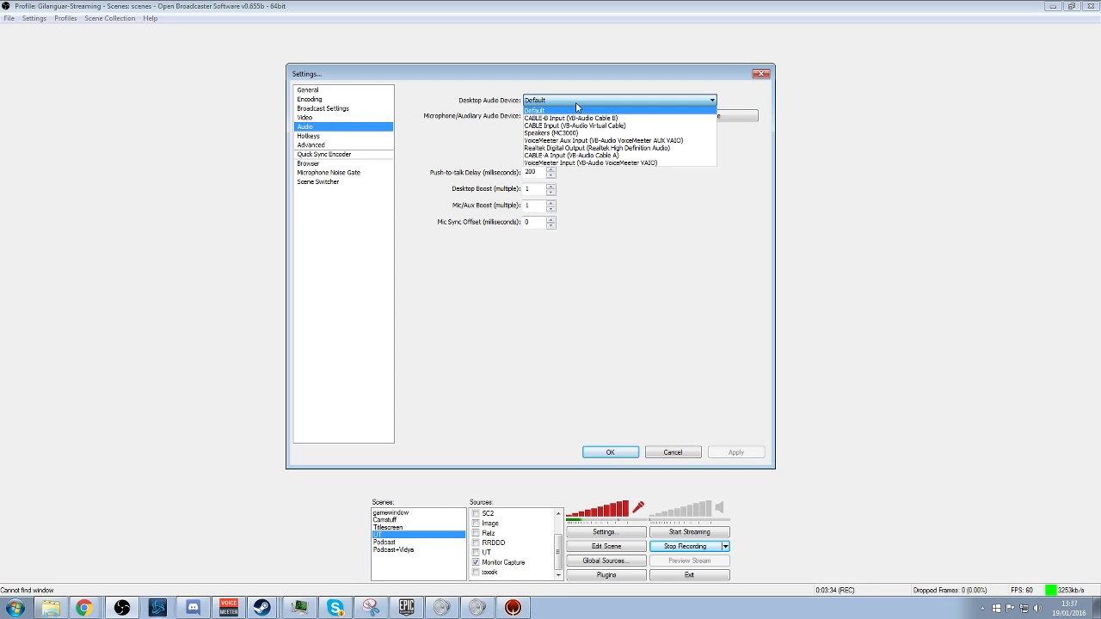
click(576, 104)
click(577, 117)
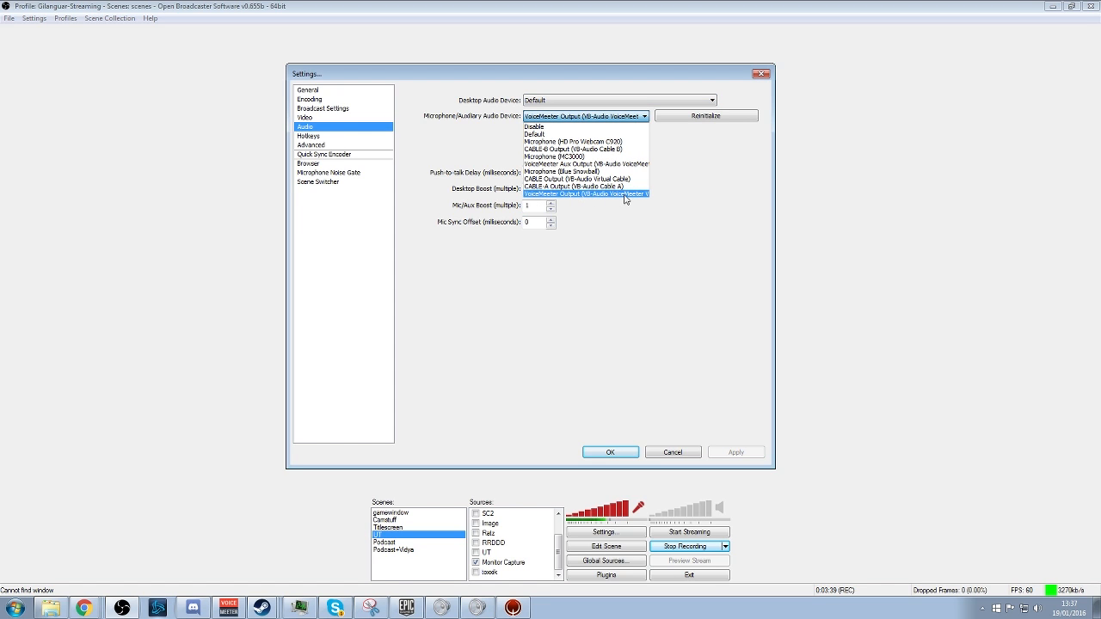
click(595, 194)
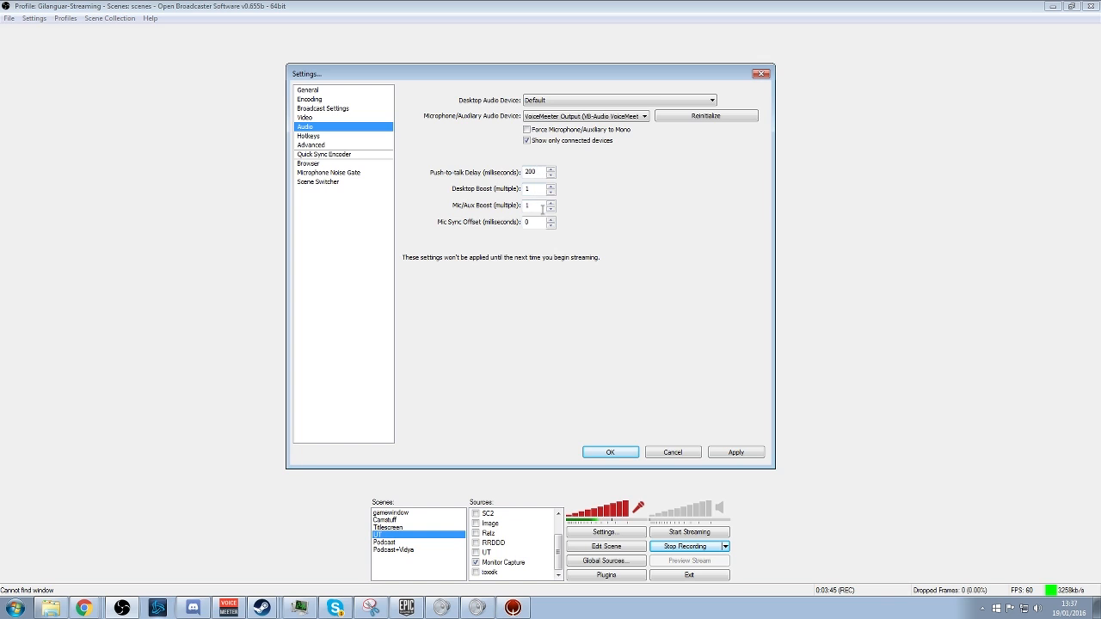
Step: Discard the audio changes and review the hotkeys and the x264 CPU preset options in the Advanced settings
click(315, 138)
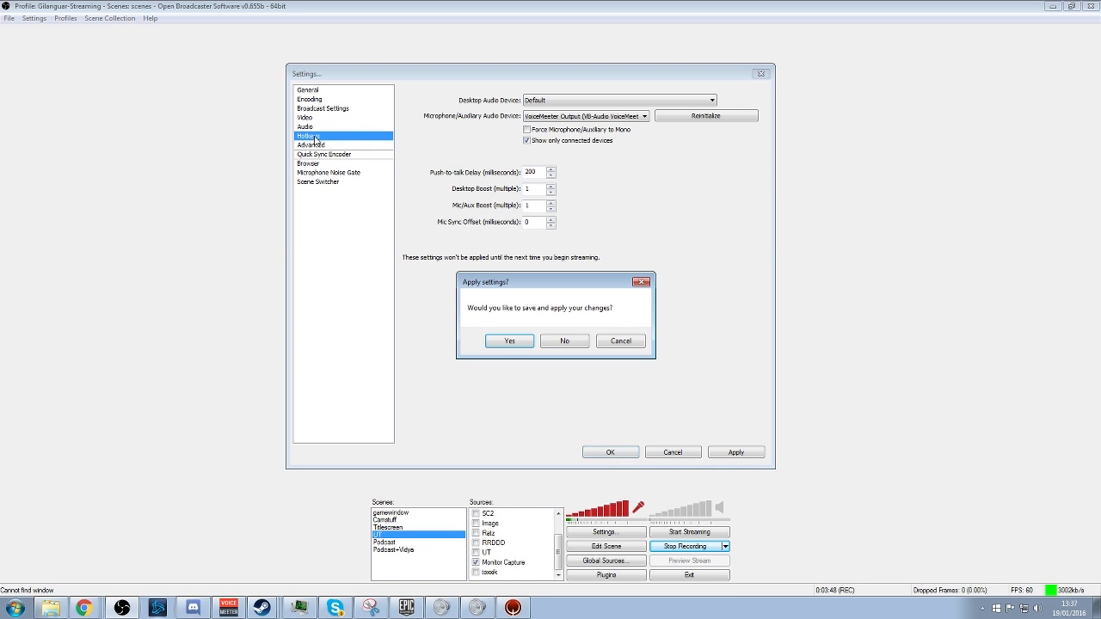
click(565, 343)
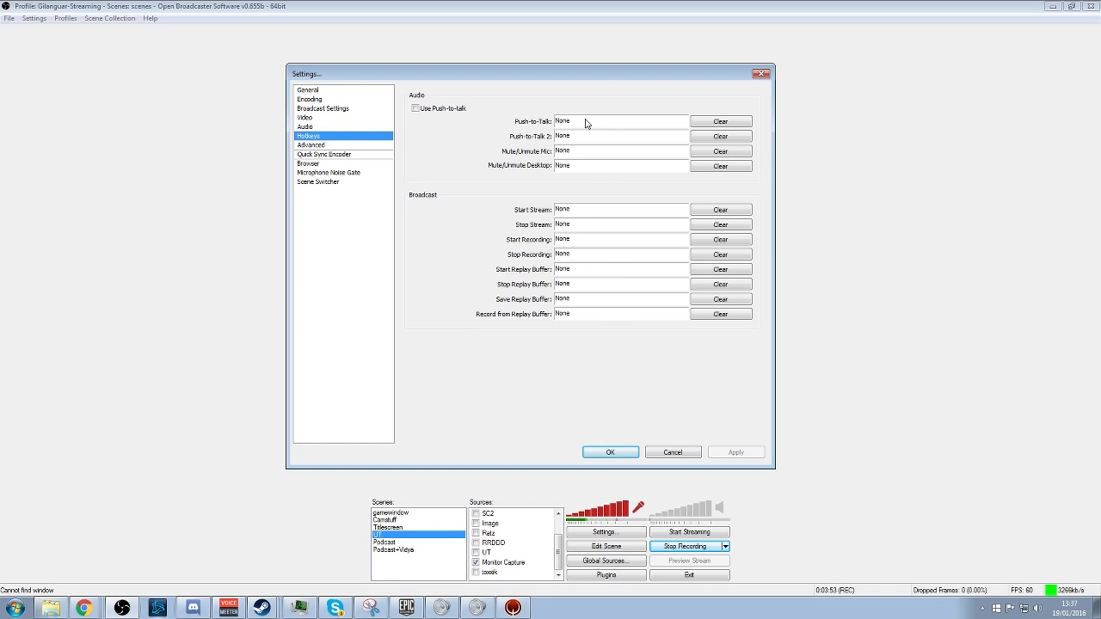
click(329, 147)
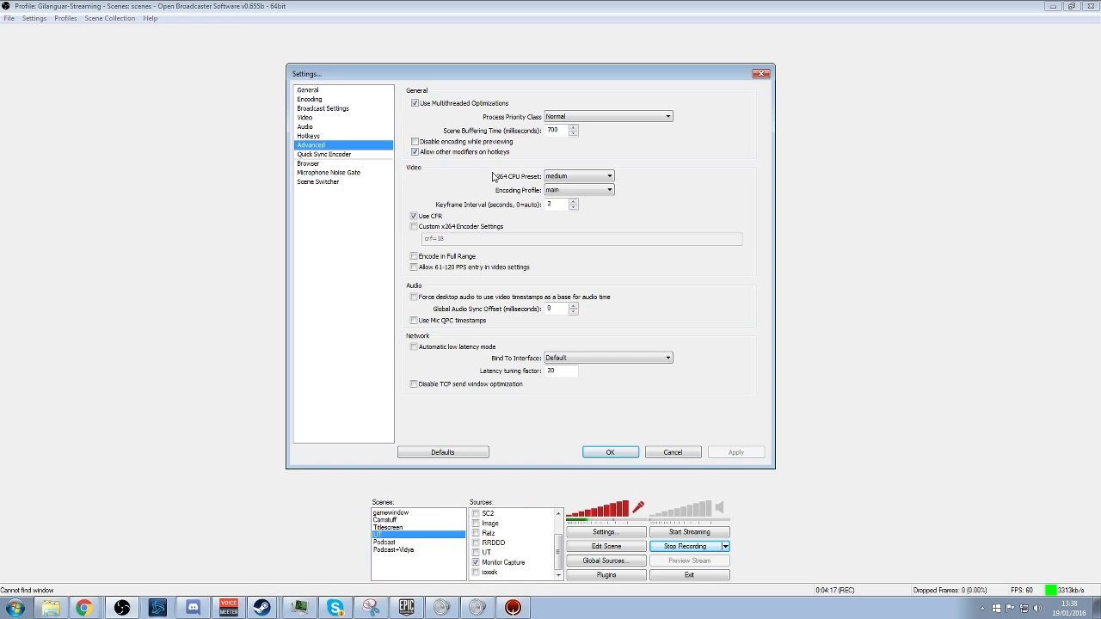
click(582, 177)
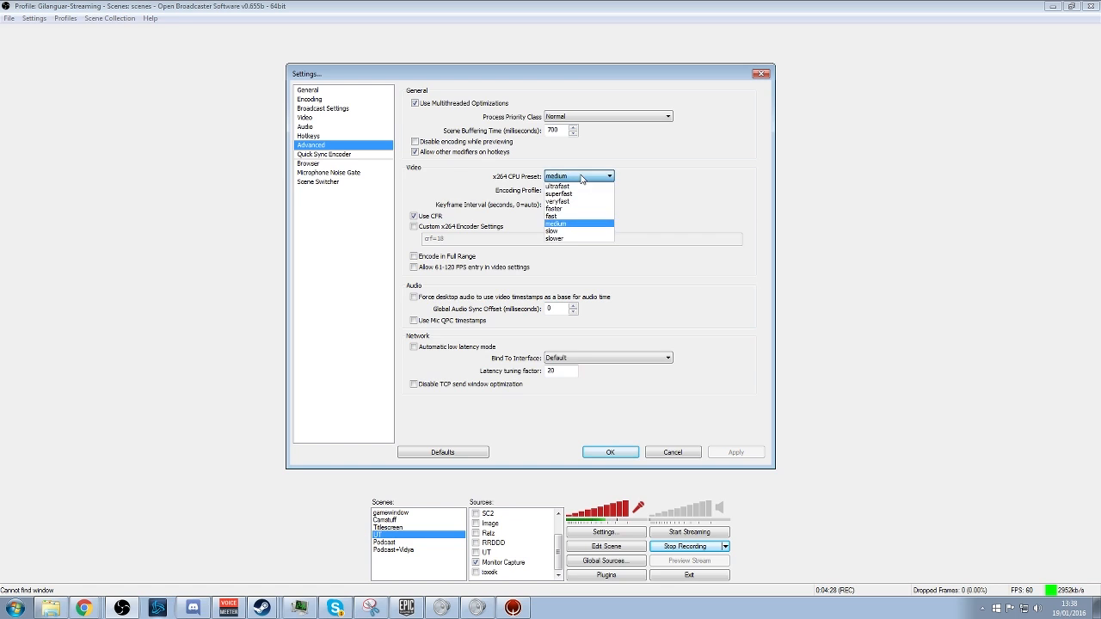
click(669, 183)
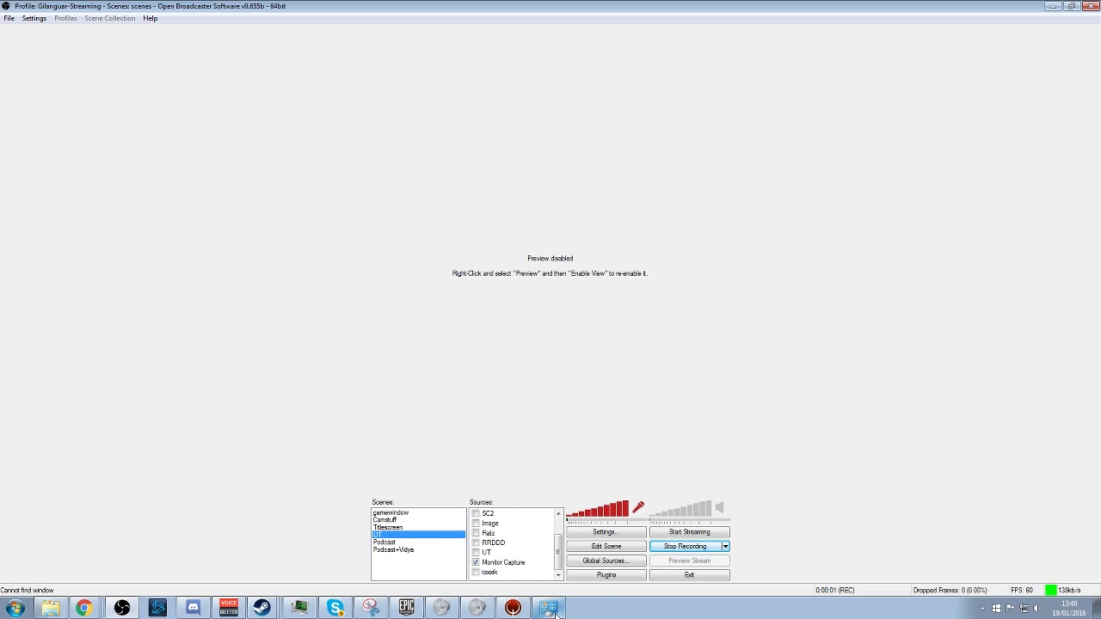
Step: Switch to the Windows System information window, examine the processor details, and return to Open Broadcaster Software
click(555, 614)
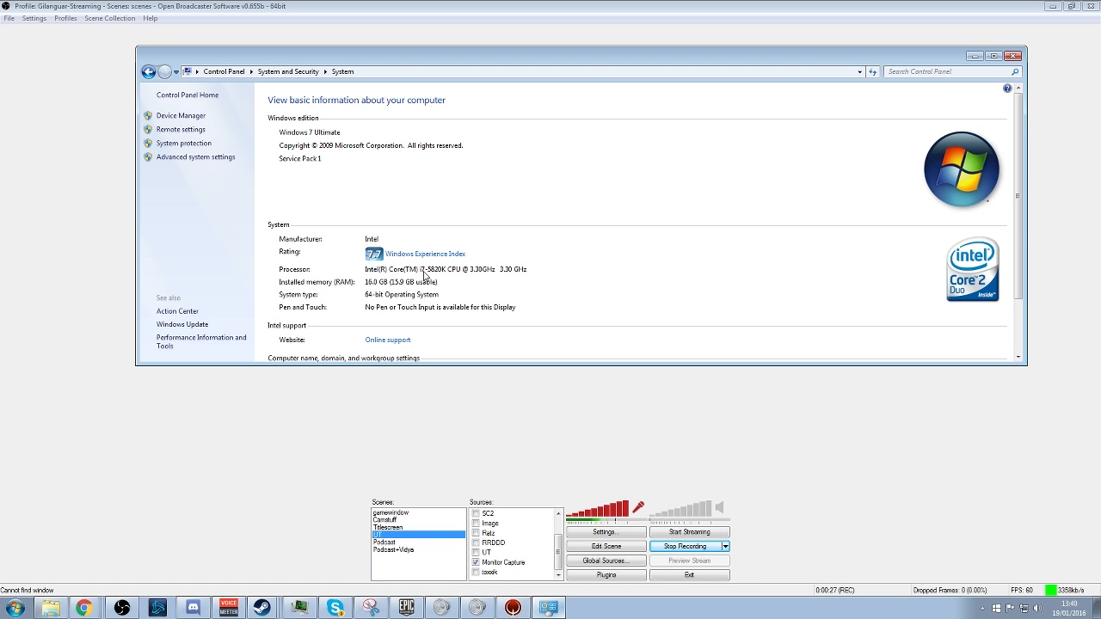
click(485, 422)
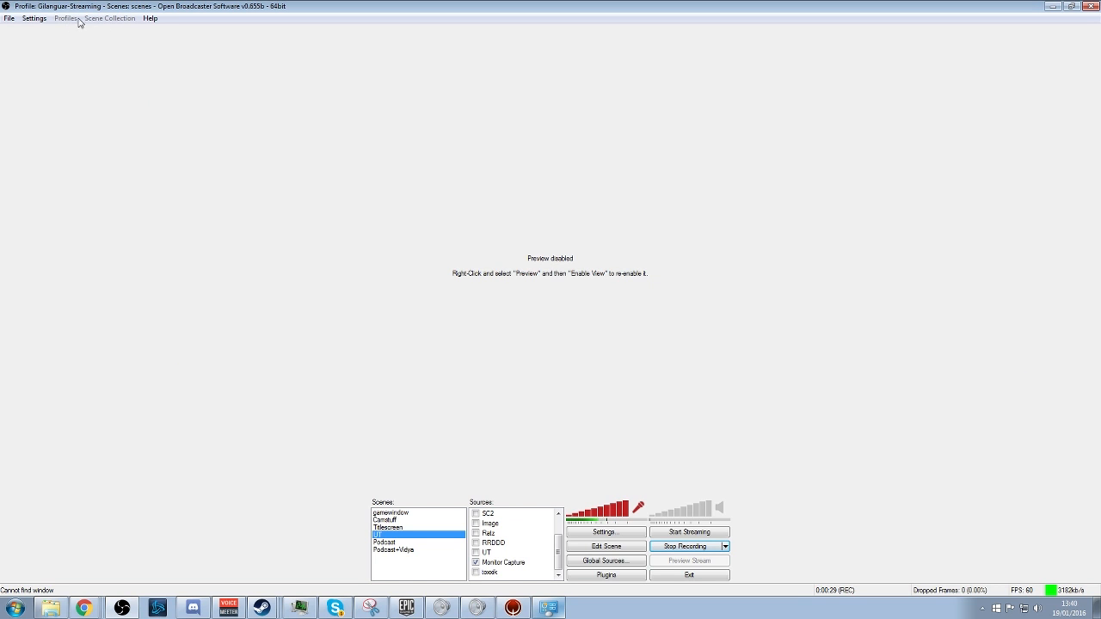
Step: Reopen the Advanced settings and examine the available x264 CPU presets without changing the selection
click(606, 533)
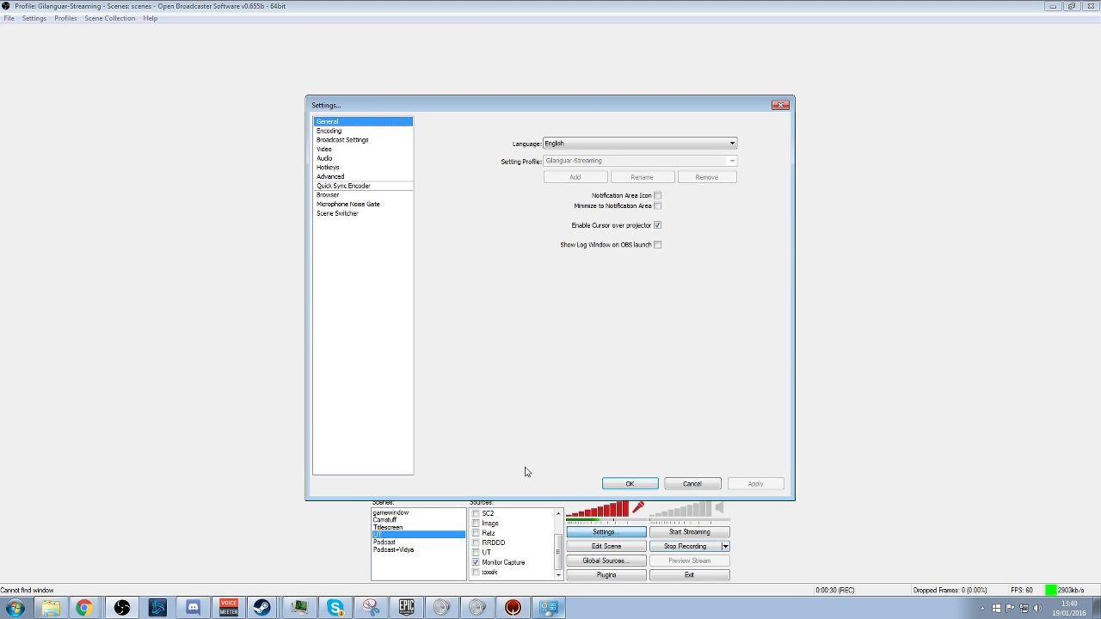
click(331, 182)
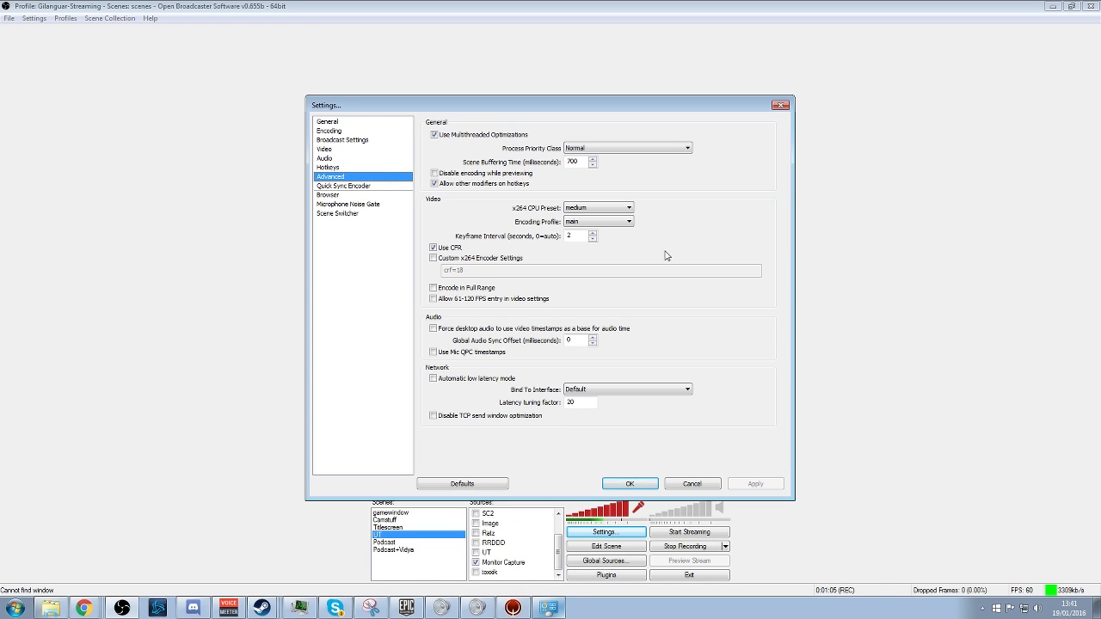
click(628, 208)
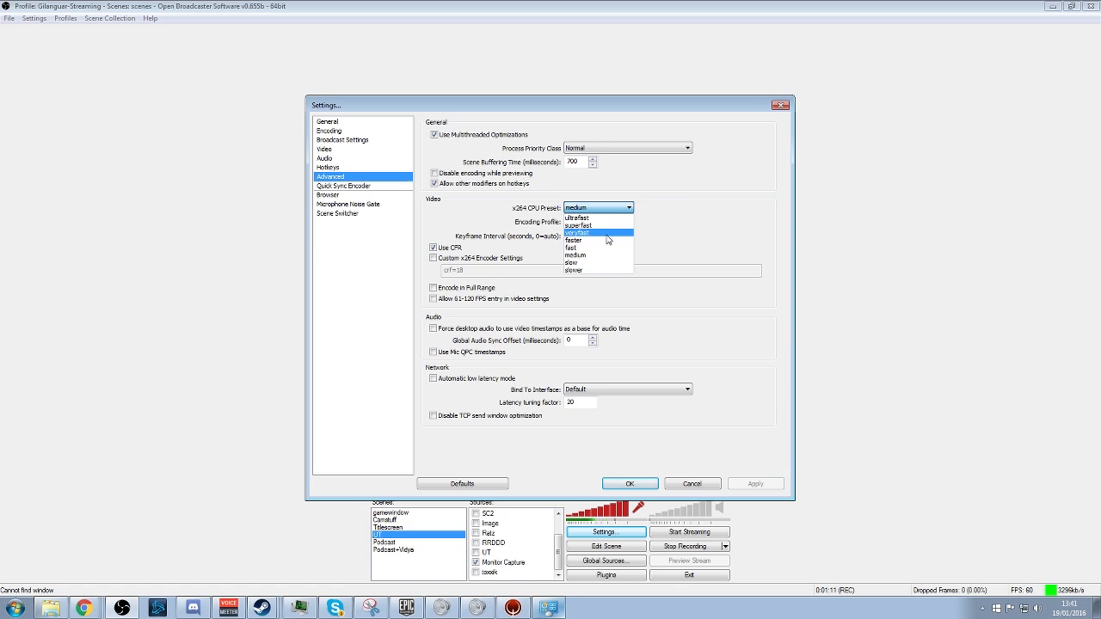
click(685, 236)
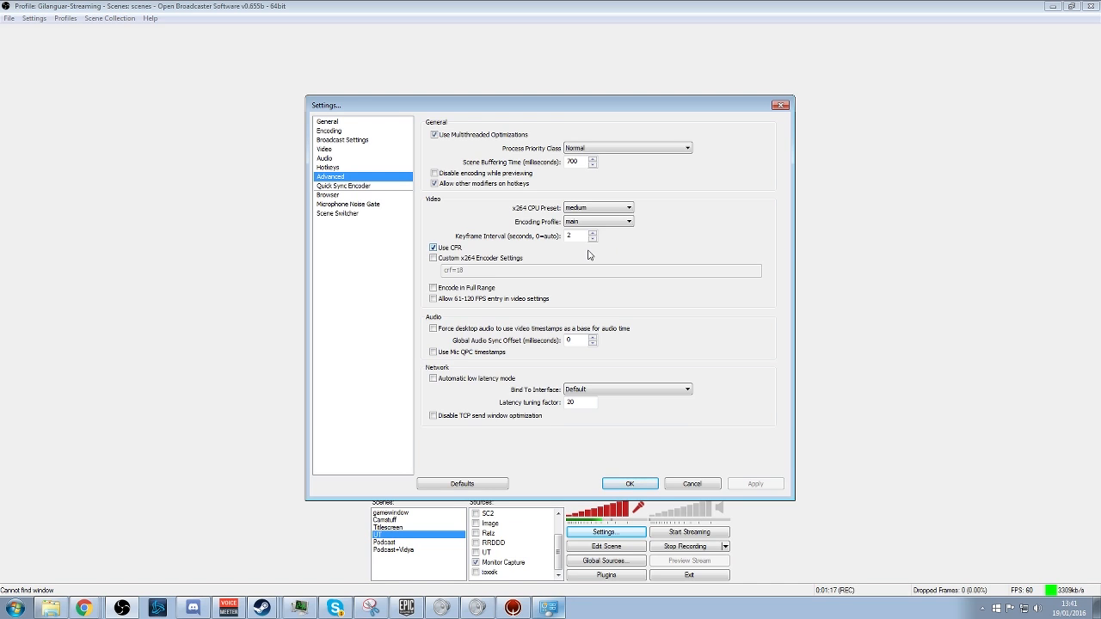
click(595, 208)
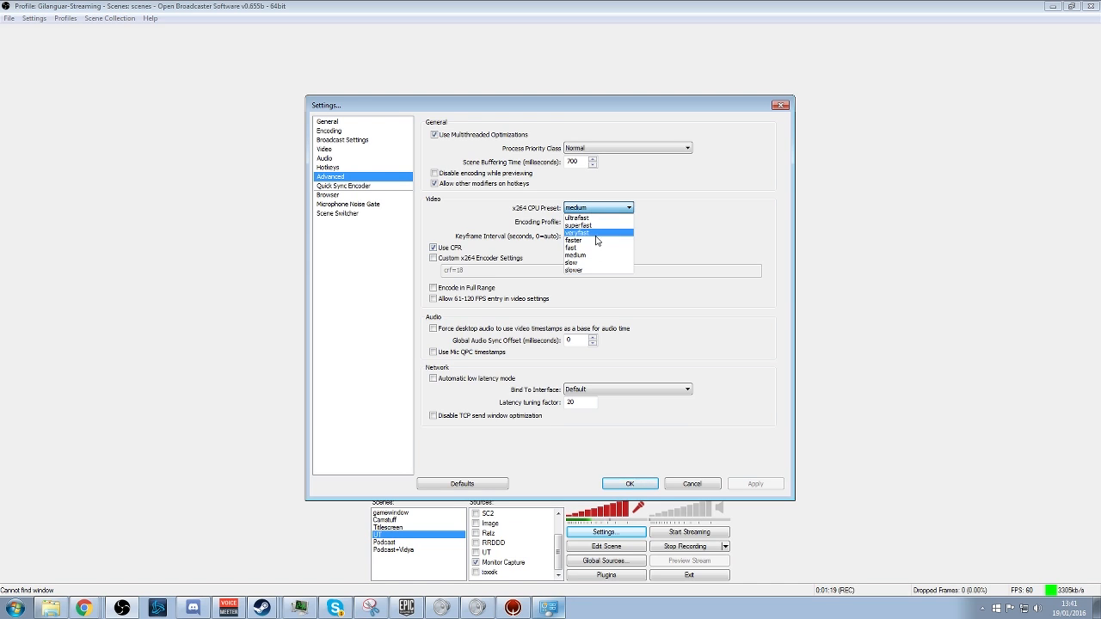
click(689, 238)
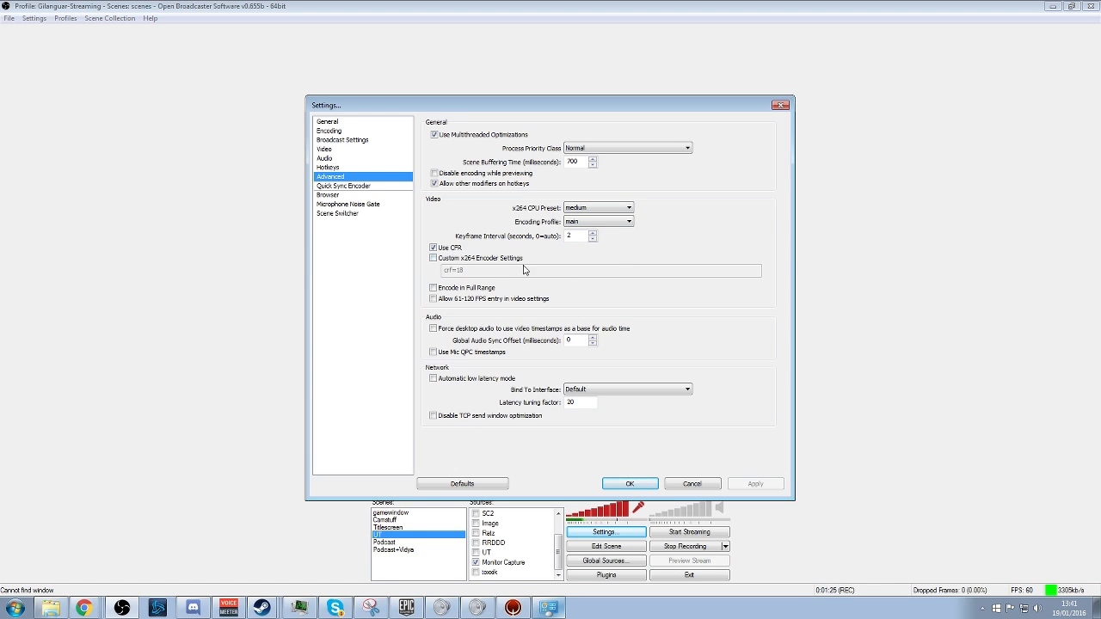
Step: Enable the custom x264 encoder settings briefly, disable them again and apply the Advanced settings
click(433, 258)
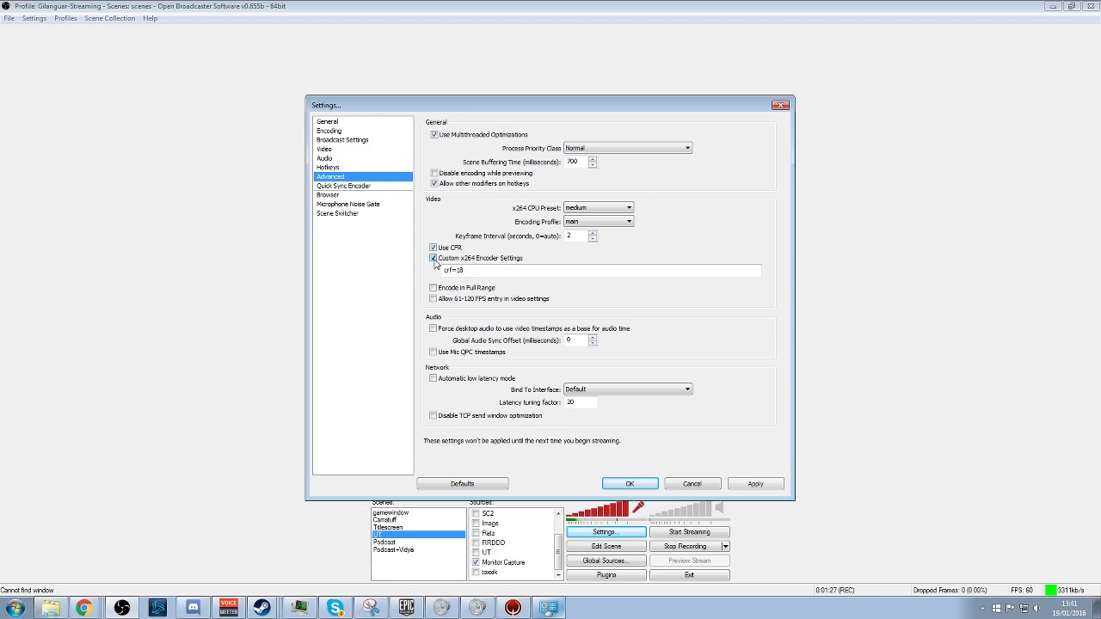
click(434, 258)
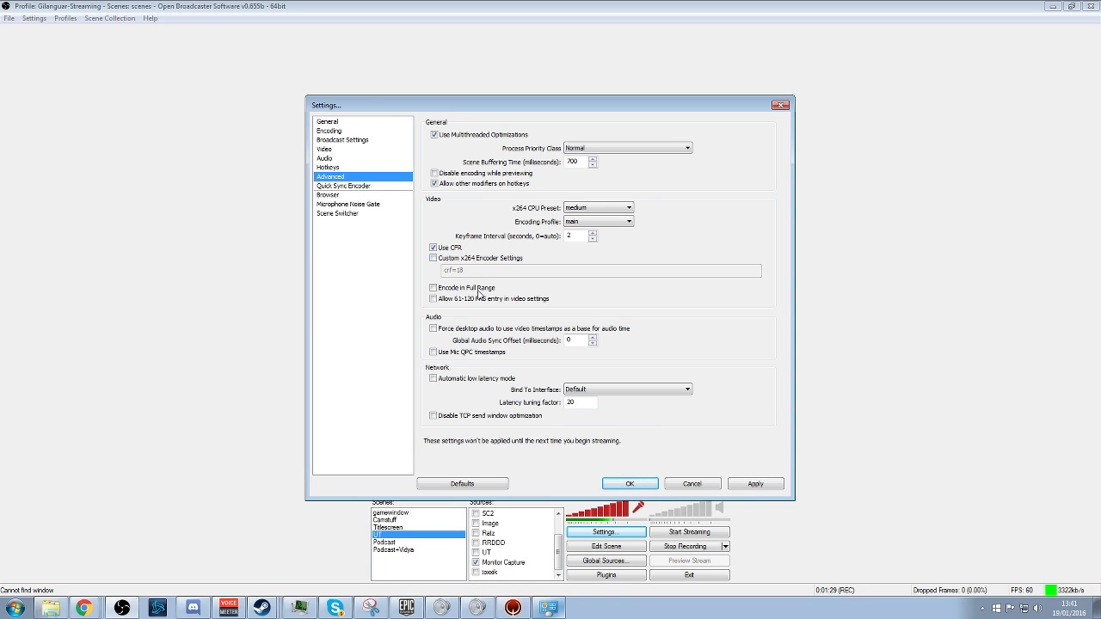
click(755, 488)
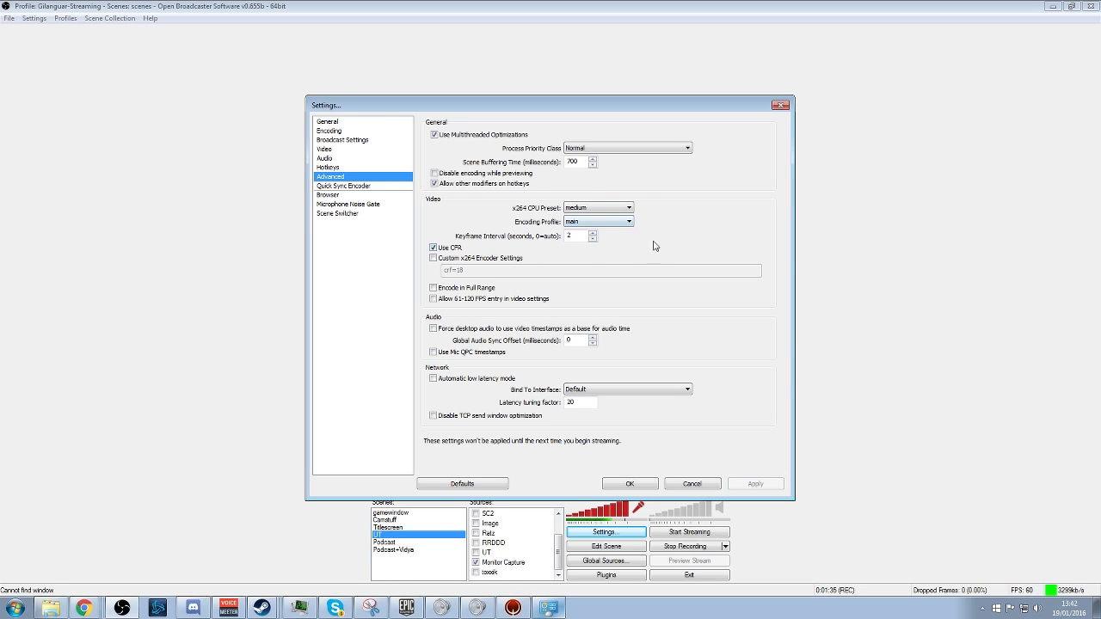
Step: Compare the x264 CPU preset options from ultrafast to slower, leaving the preset on medium
click(601, 210)
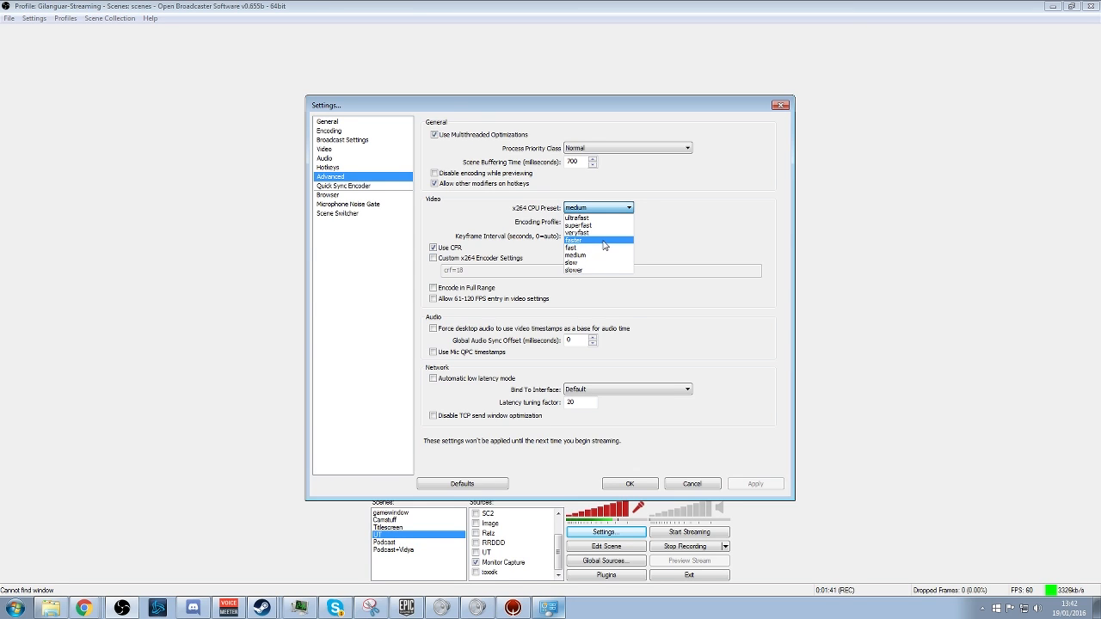
click(724, 228)
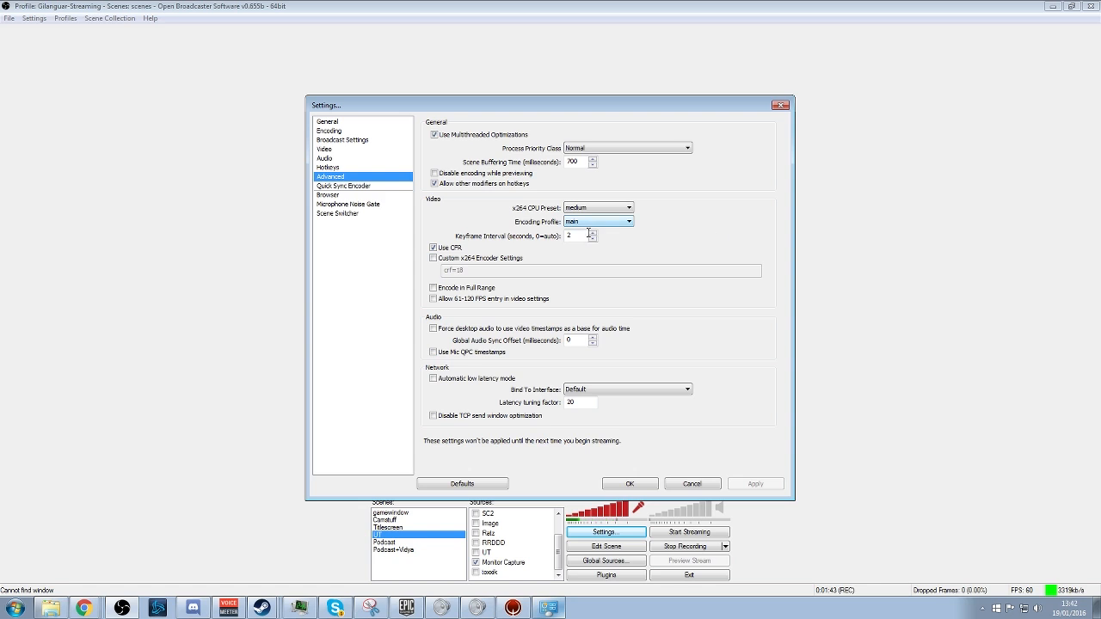
click(601, 209)
click(677, 238)
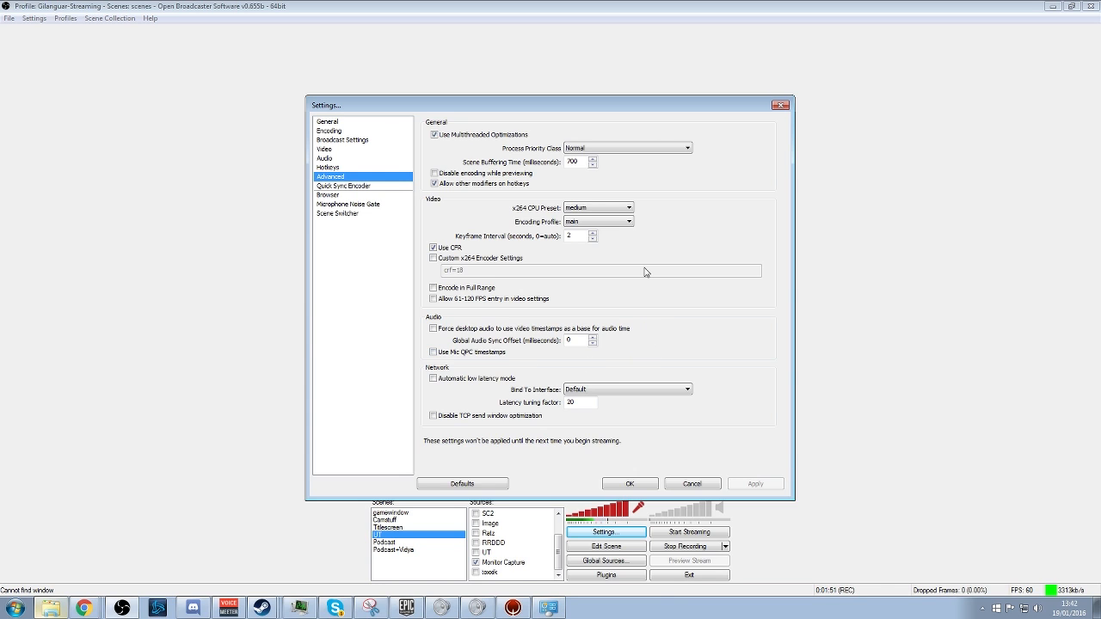
click(608, 207)
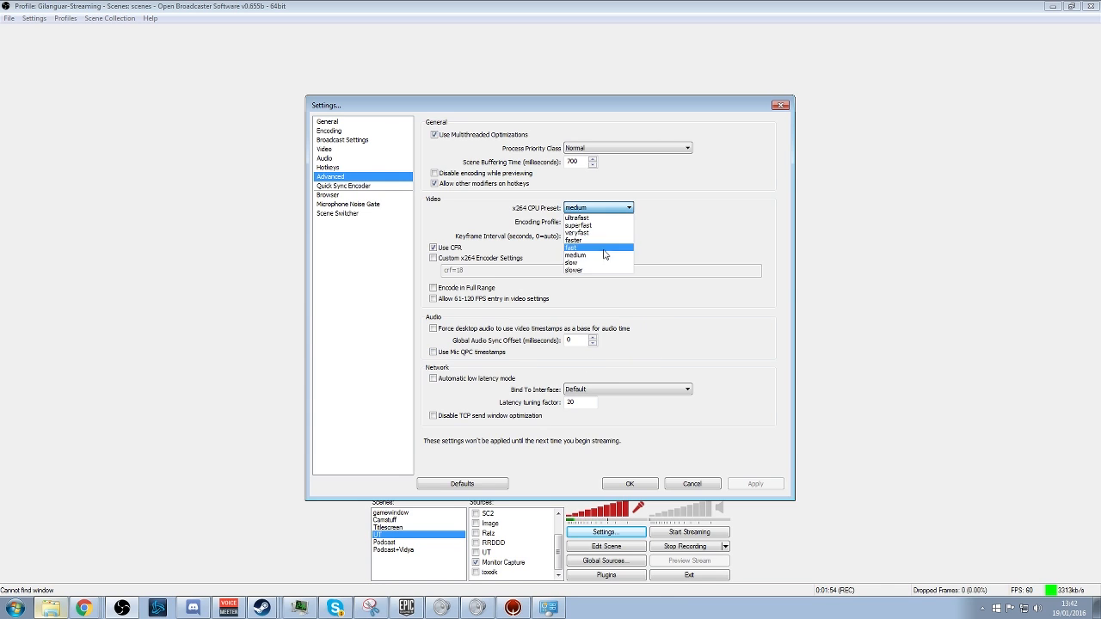
click(689, 257)
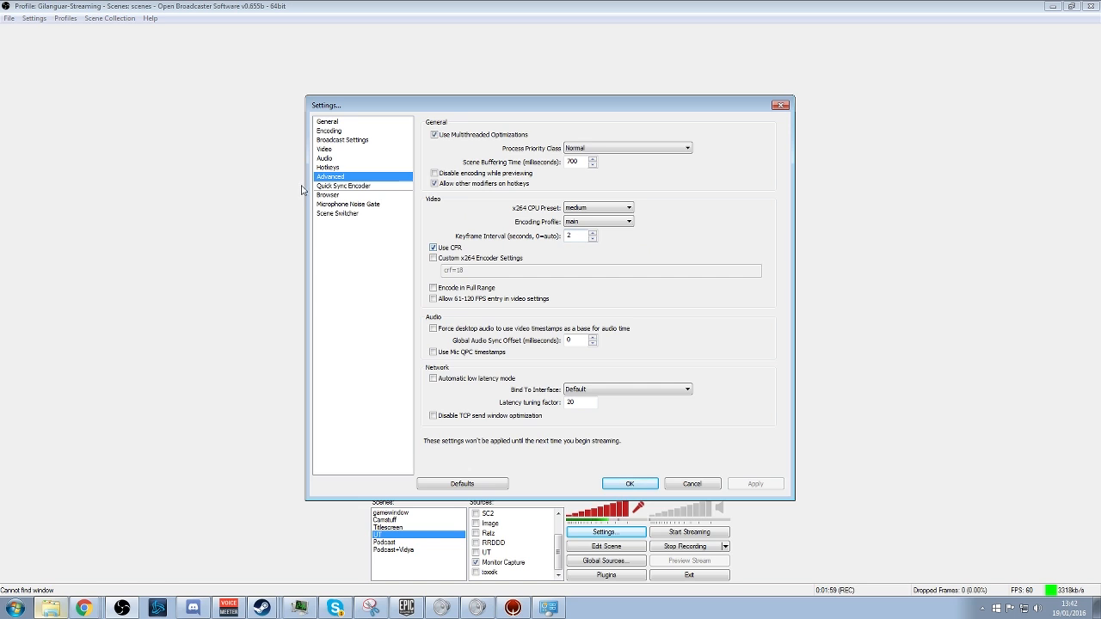
Step: Look through the Quick Sync Encoder, Browser, Microphone Noise Gate and Scene Switcher settings and close the settings without changes
click(338, 189)
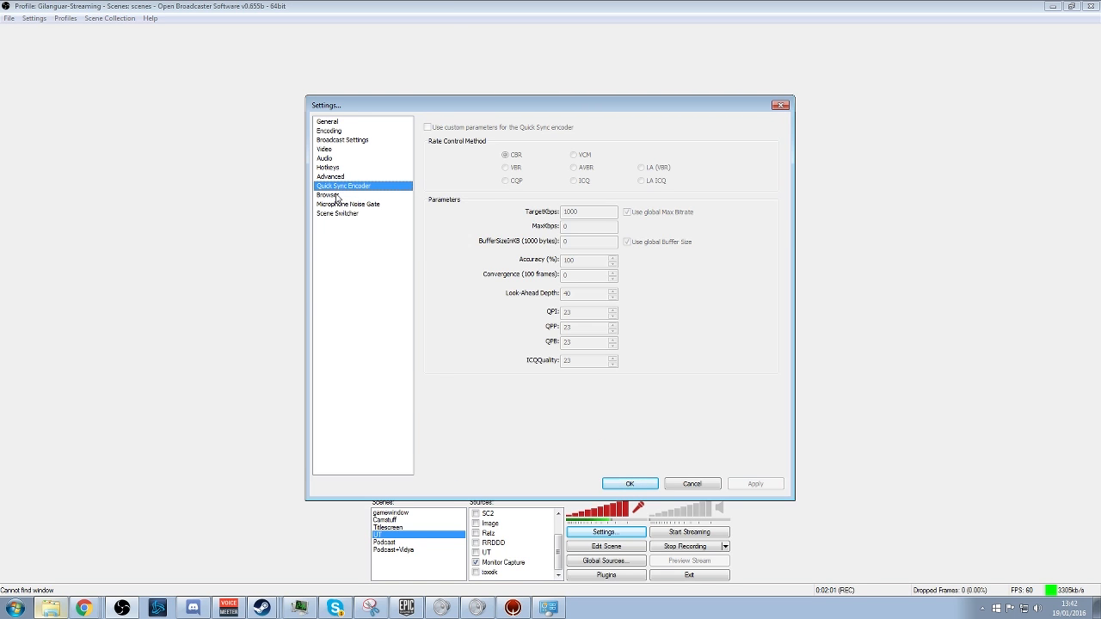
click(338, 195)
click(338, 205)
click(336, 213)
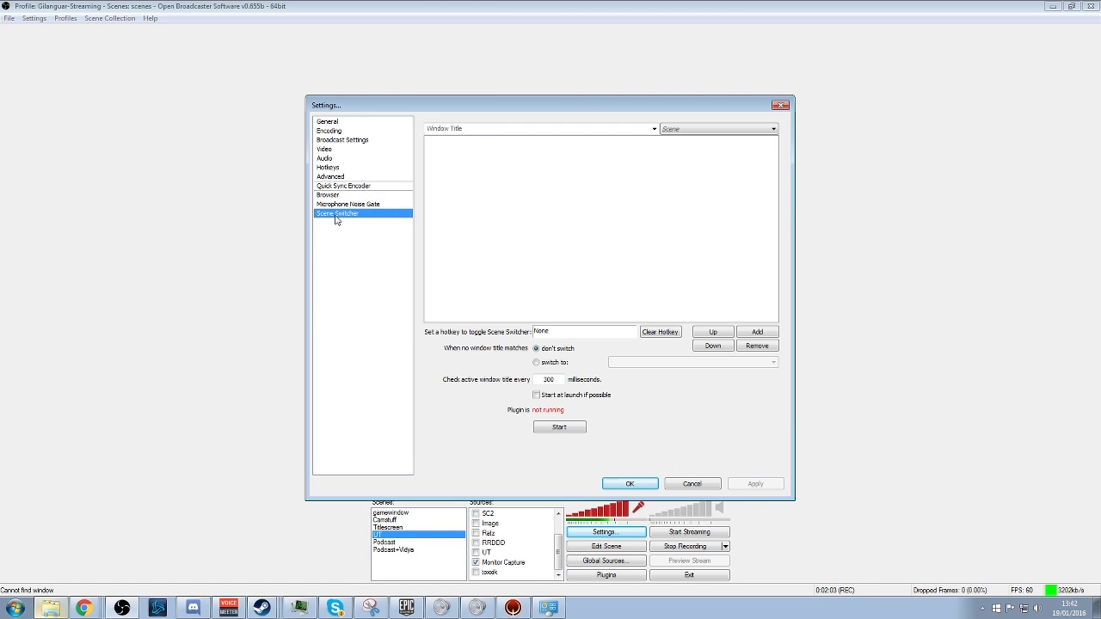
click(715, 484)
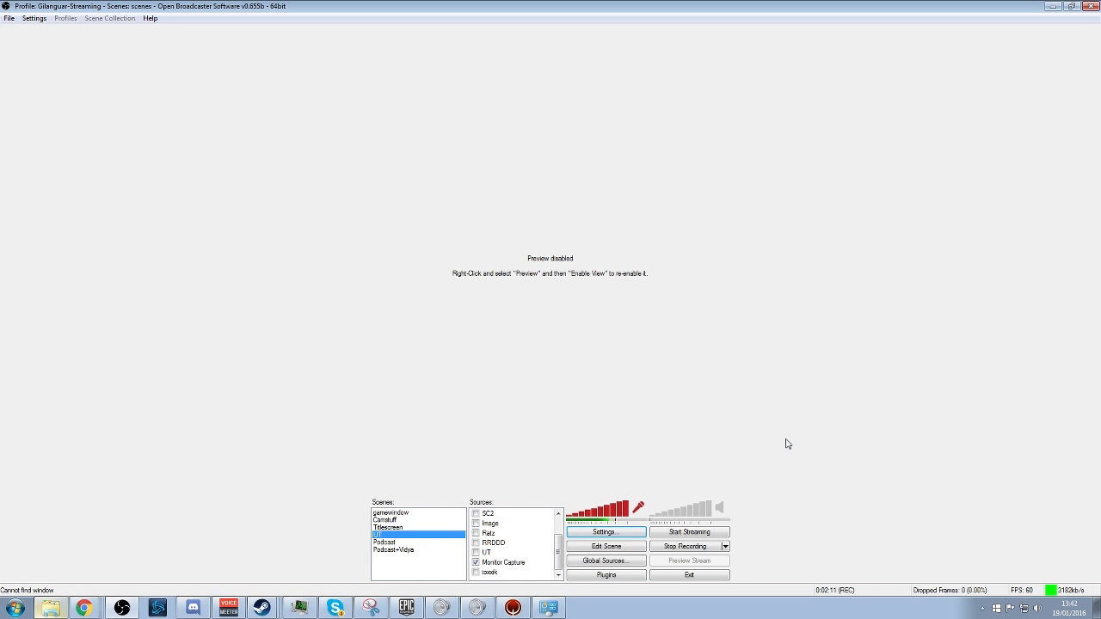
Step: Reopen the settings and recheck the encoding bitrate, broadcast, video resolution and Advanced options
click(612, 532)
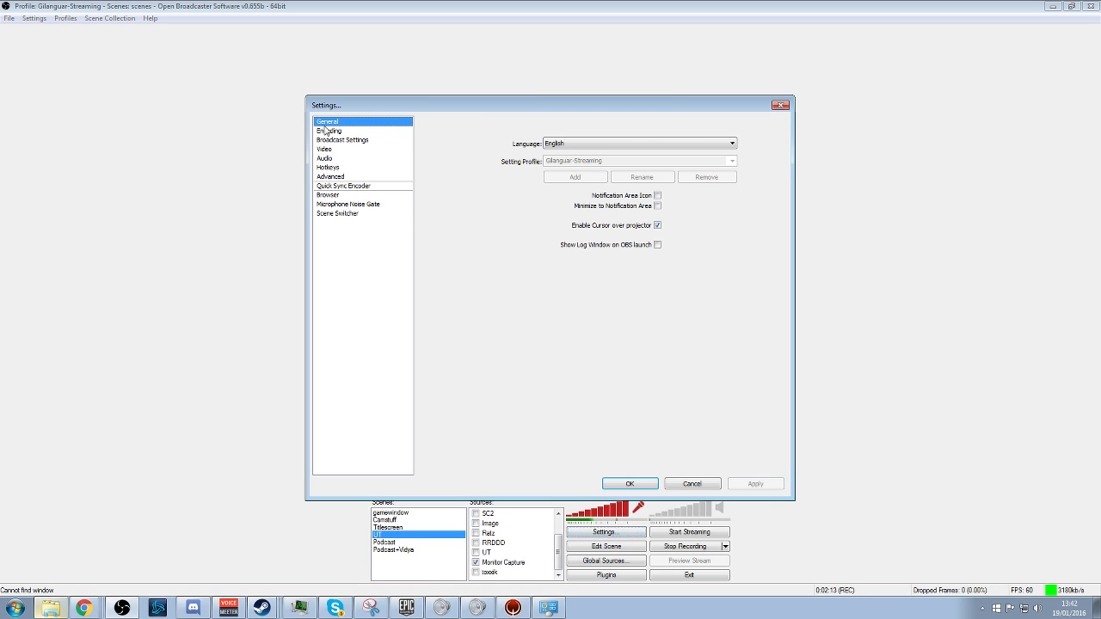
click(327, 131)
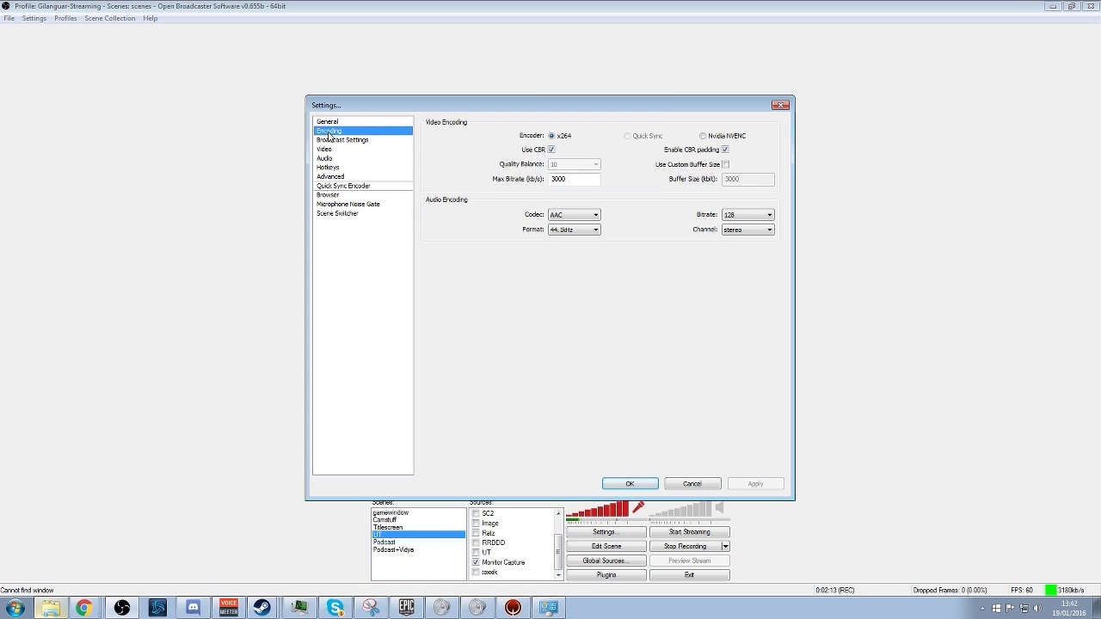
double_click(577, 180)
click(331, 141)
click(332, 148)
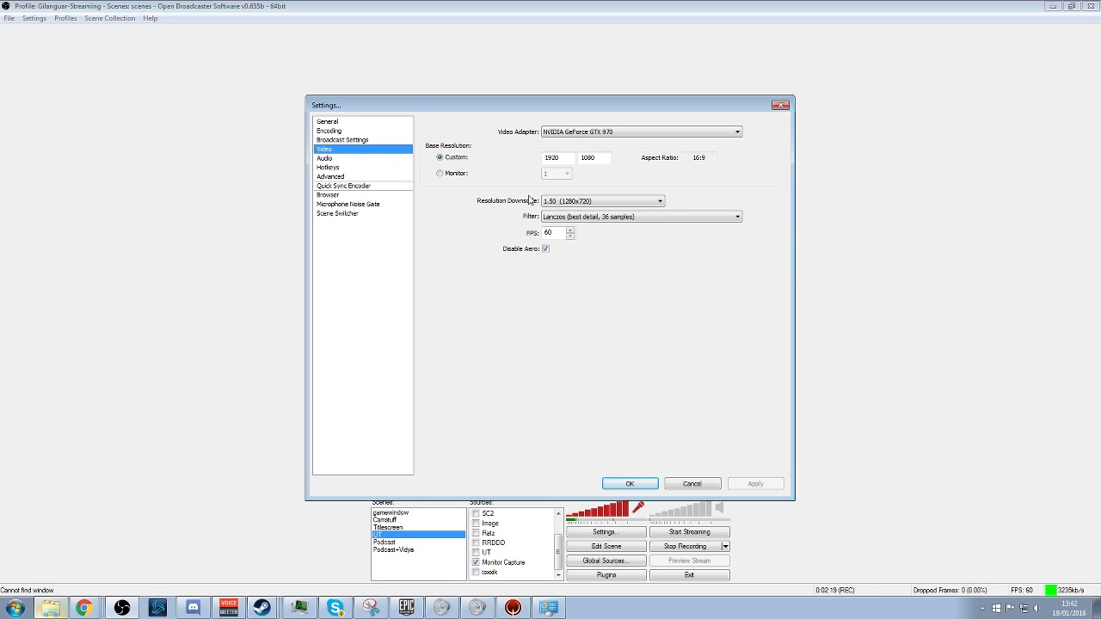
click(339, 185)
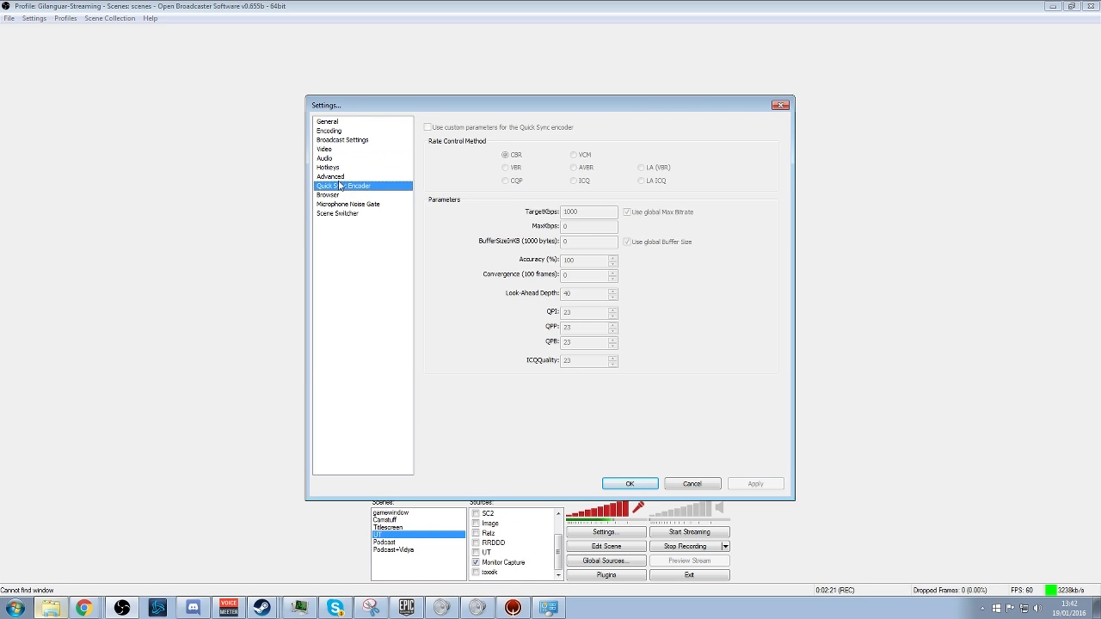
click(335, 177)
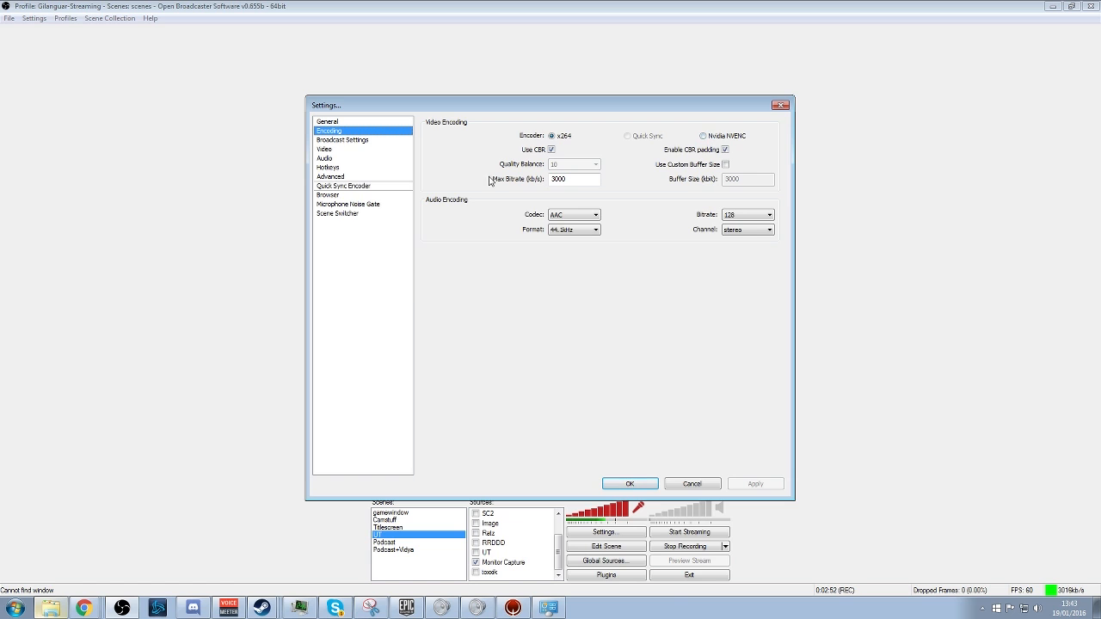
Step: Review the Quick Sync Encoder, Browser and Hotkeys settings and return to the Advanced options
click(335, 176)
click(341, 185)
click(332, 195)
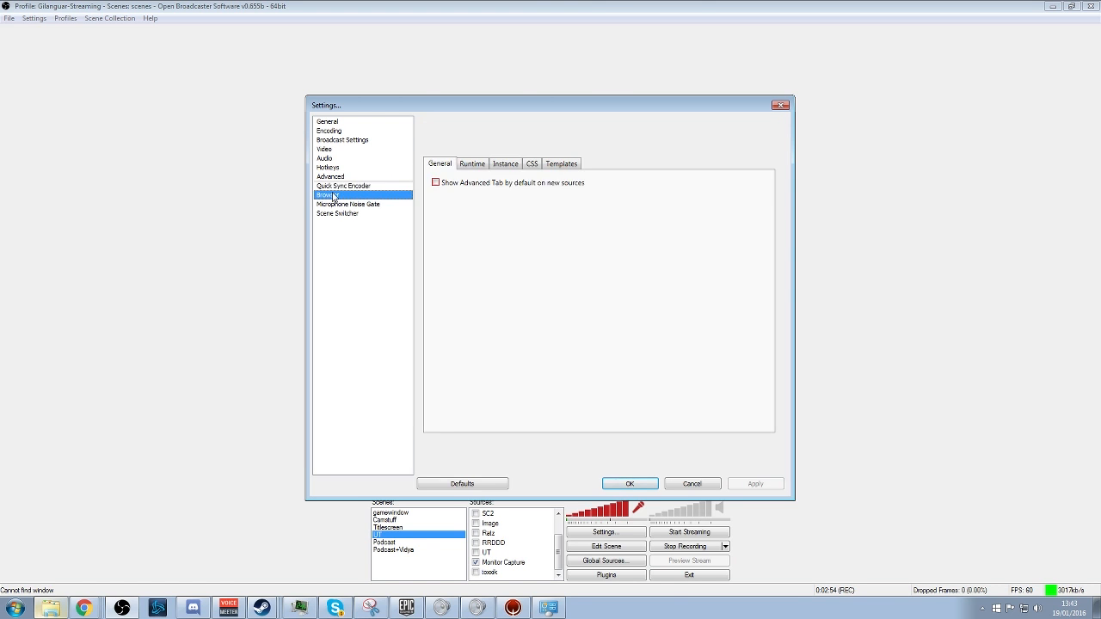
click(334, 176)
click(331, 167)
click(344, 177)
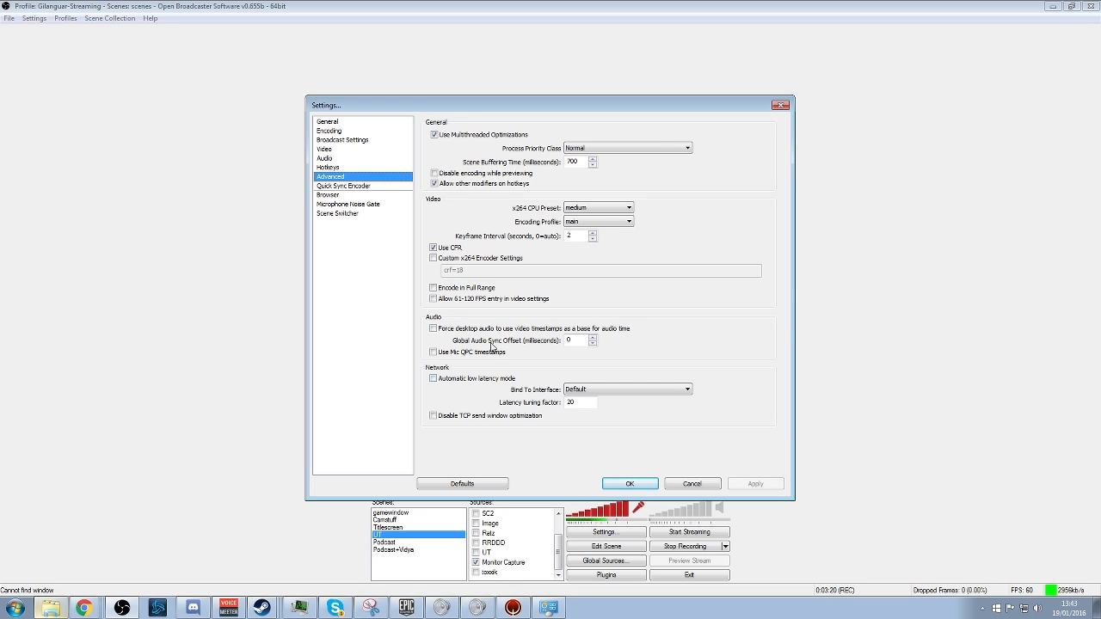
Step: Check the available microphone devices in the Audio settings and close the settings without changes
click(339, 158)
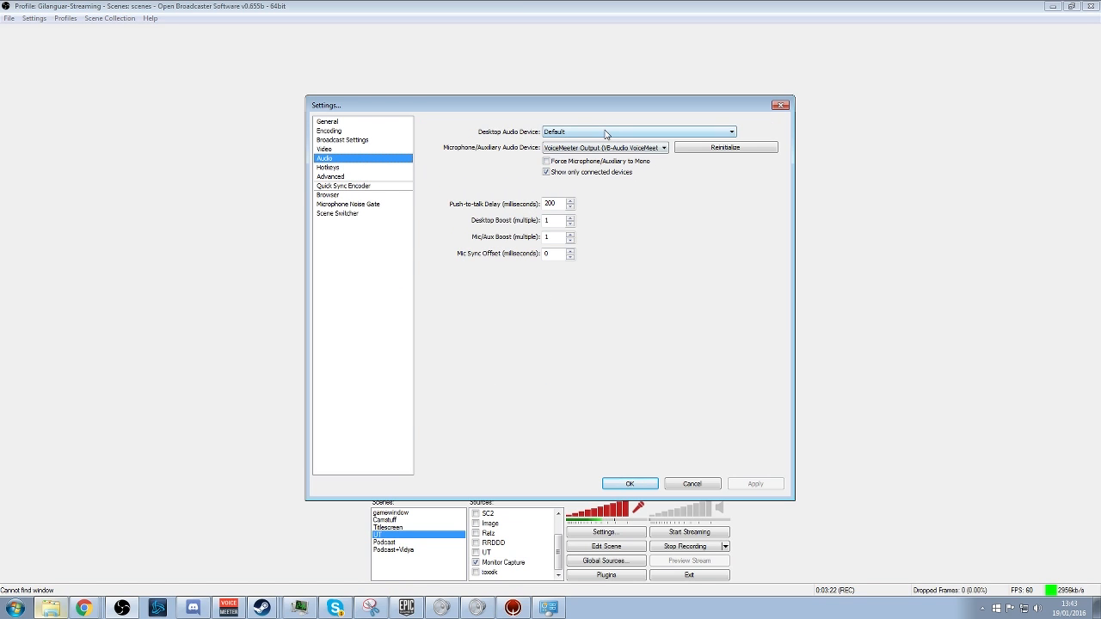
click(600, 148)
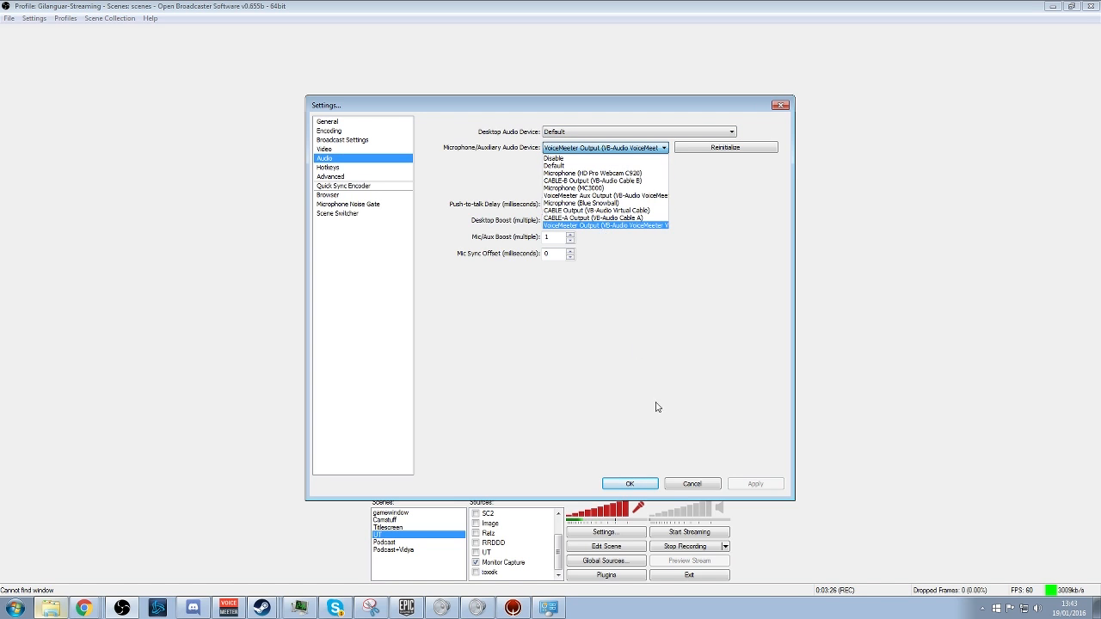
click(701, 491)
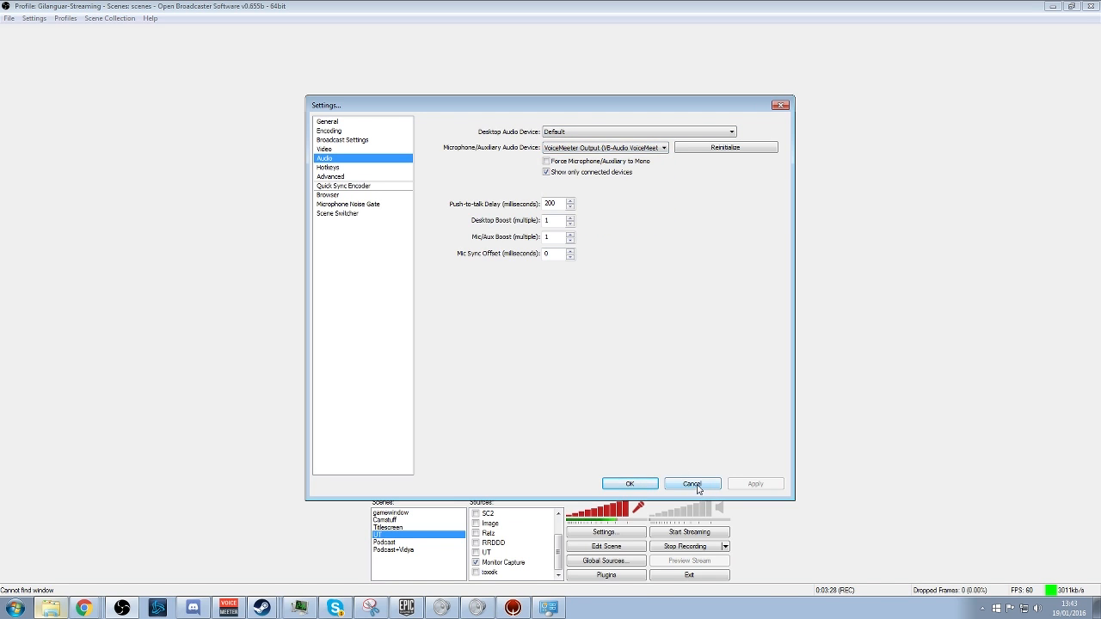
click(693, 484)
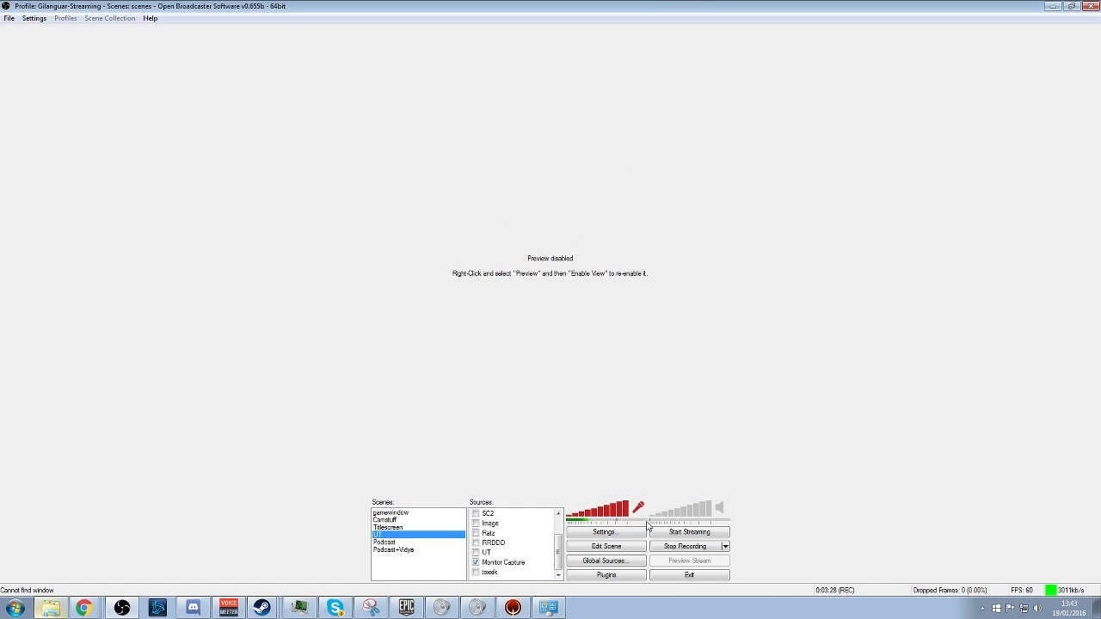
Step: View the VoiceMeeter Banana mixer, return to Open Broadcaster Software and toggle the desktop audio mute
click(239, 607)
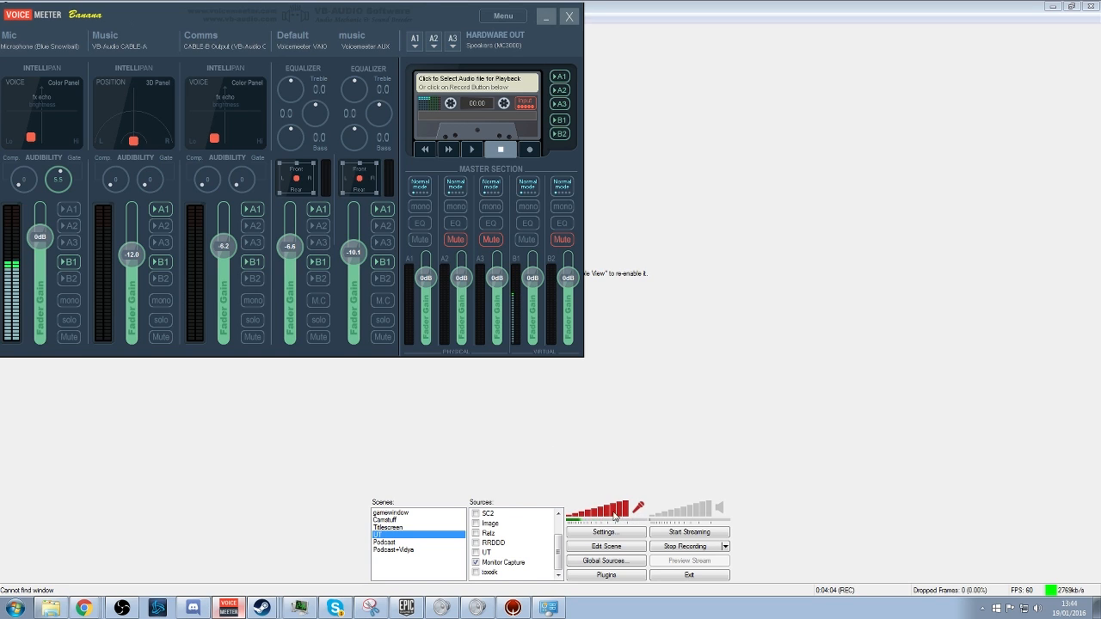
click(723, 515)
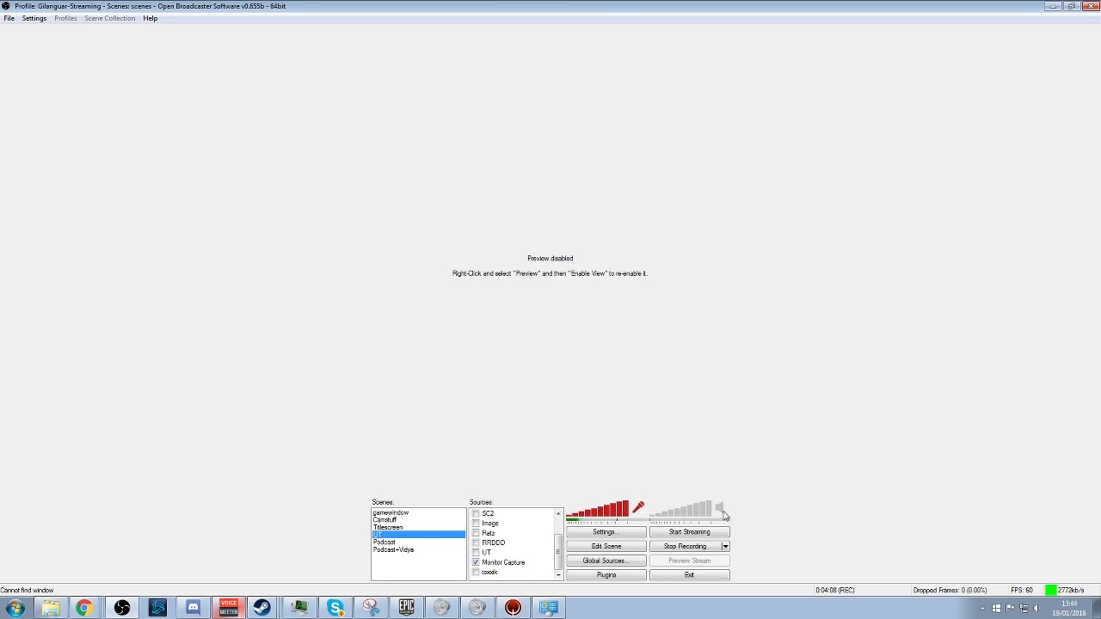
click(723, 513)
click(721, 510)
click(722, 510)
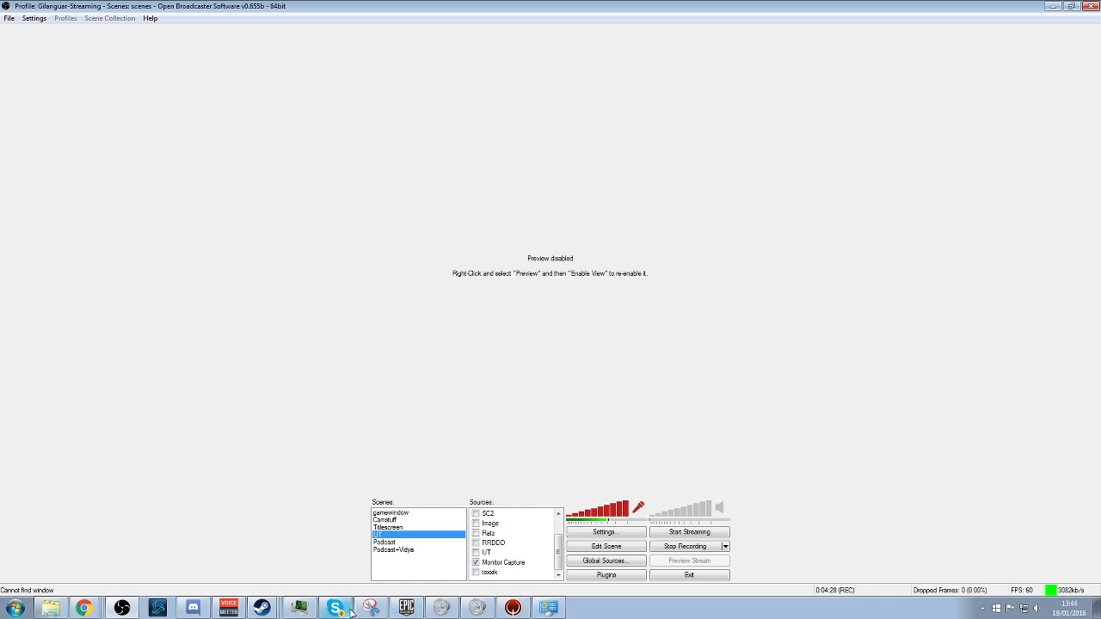
Step: Switch to VoiceMeeter Banana and set the Music fader to -12.4 and the Comms fader to -5.4
click(228, 608)
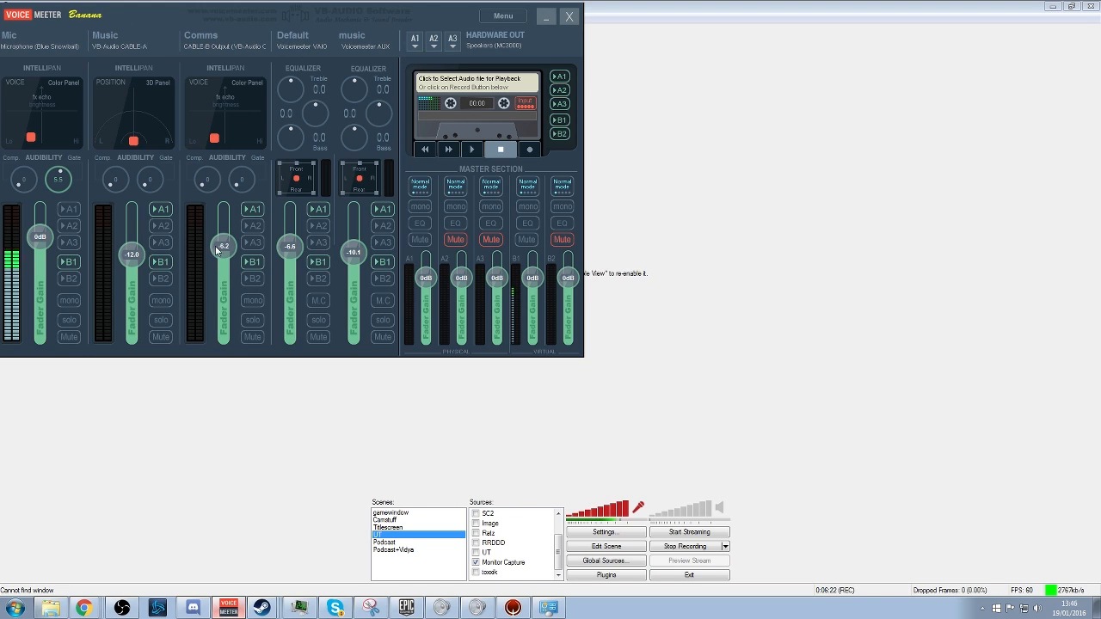
scroll(228, 250, down, 3)
scroll(228, 245, down, 5)
mouse_move(42, 239)
mouse_down()
mouse_move(42, 258)
mouse_move(39, 197)
mouse_move(33, 228)
mouse_move(40, 222)
mouse_move(47, 249)
mouse_up()
drag(131, 265, 135, 261)
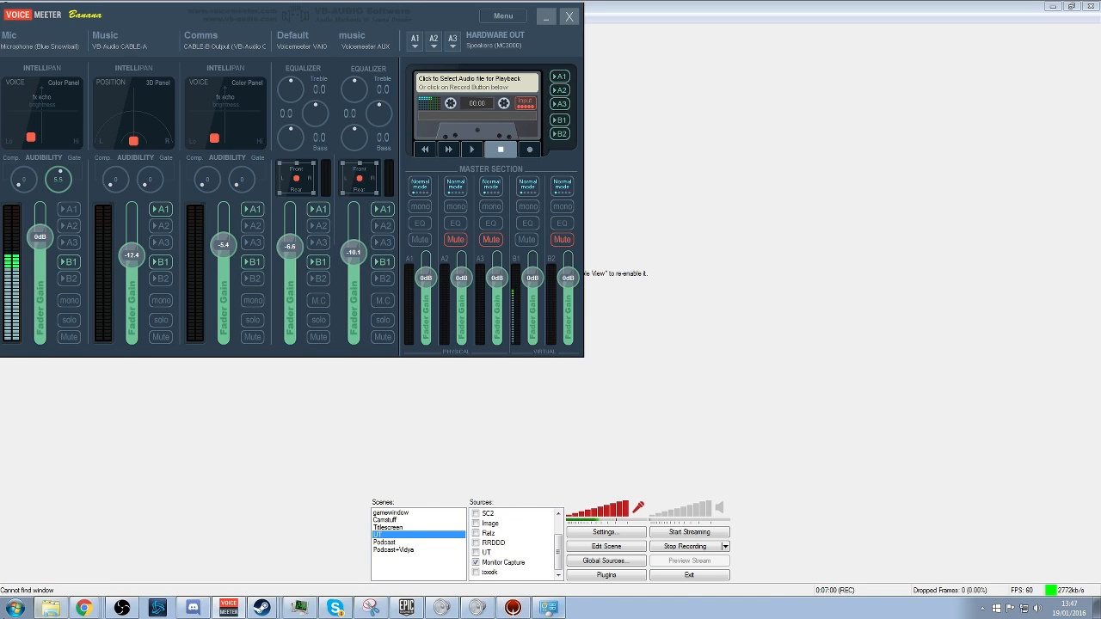
Step: Search Windows for "foo", launch foobar2000 and bring its window to the front
click(15, 607)
text(foo)
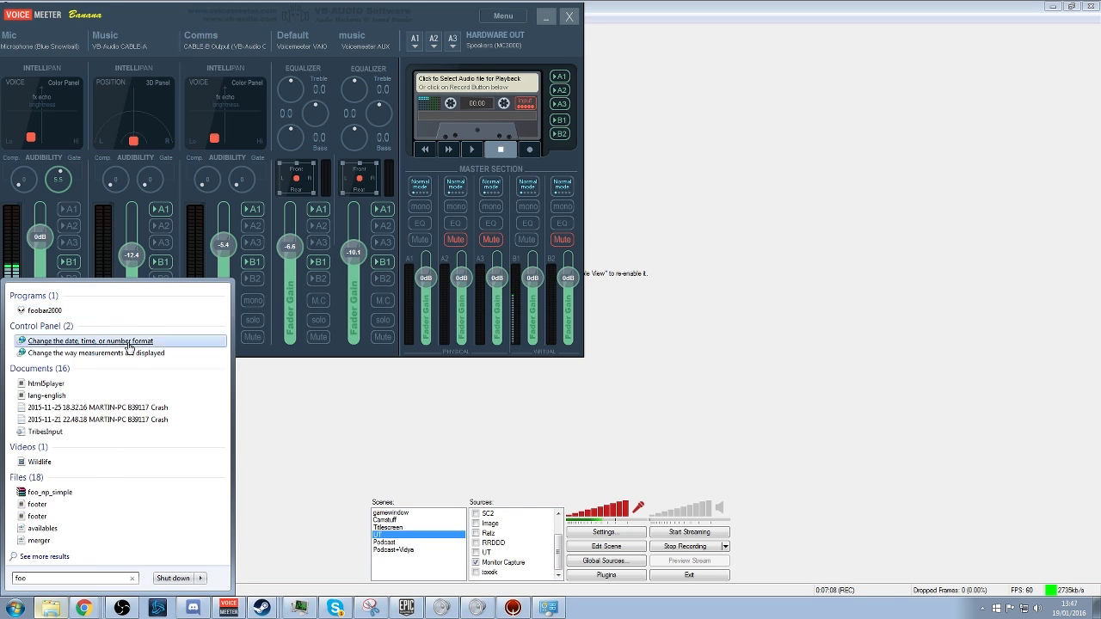
click(104, 314)
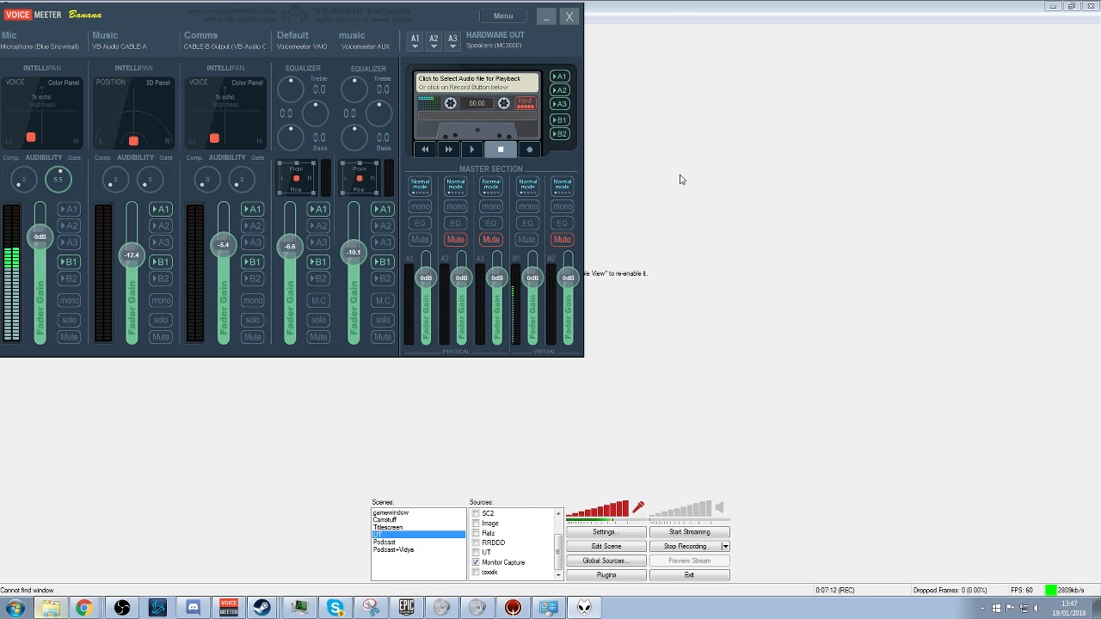
click(583, 599)
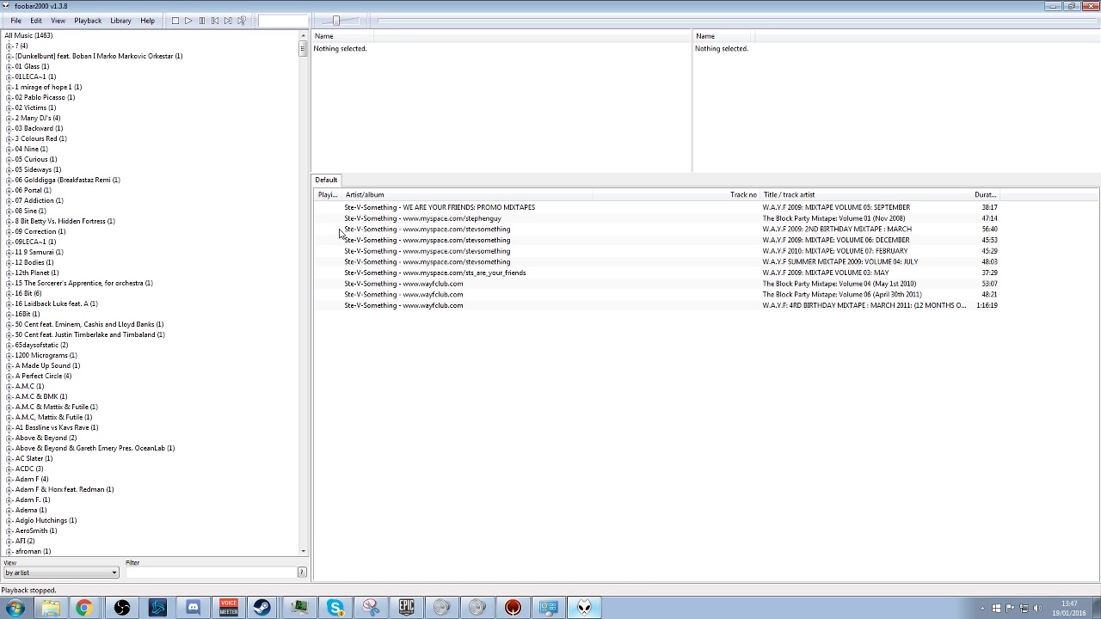
Step: Select 05 Sideways in the music library and browse further down the artist list
click(57, 172)
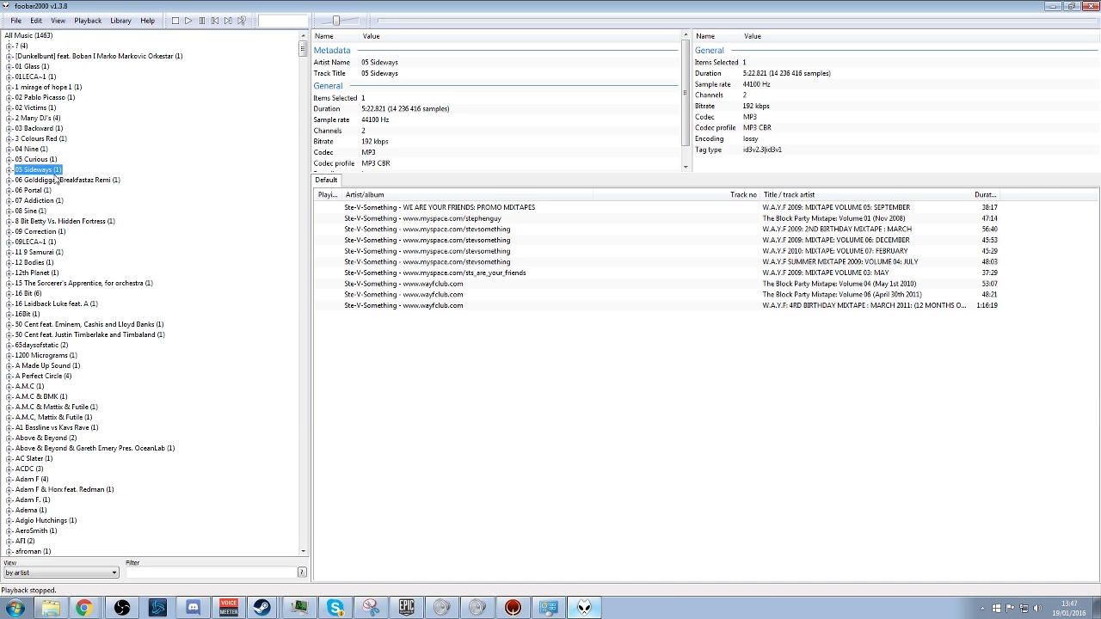
scroll(75, 202, down, 12)
scroll(226, 138, down, 6)
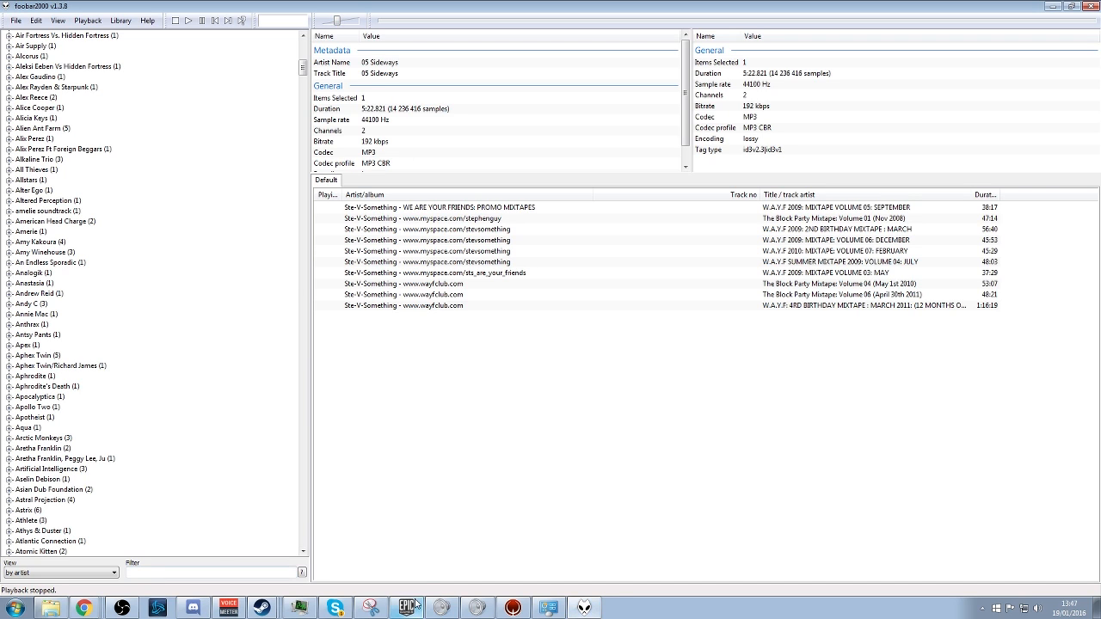
Step: Check the VoiceMeeter Banana mixer, return to foobar2000 and open its preferences
click(228, 607)
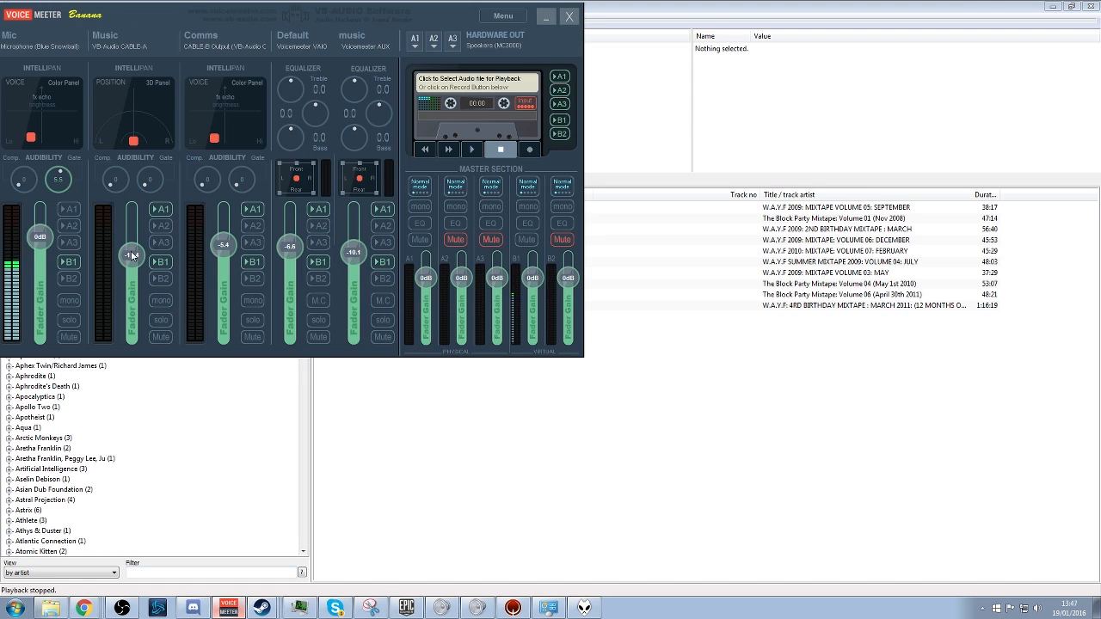
click(631, 399)
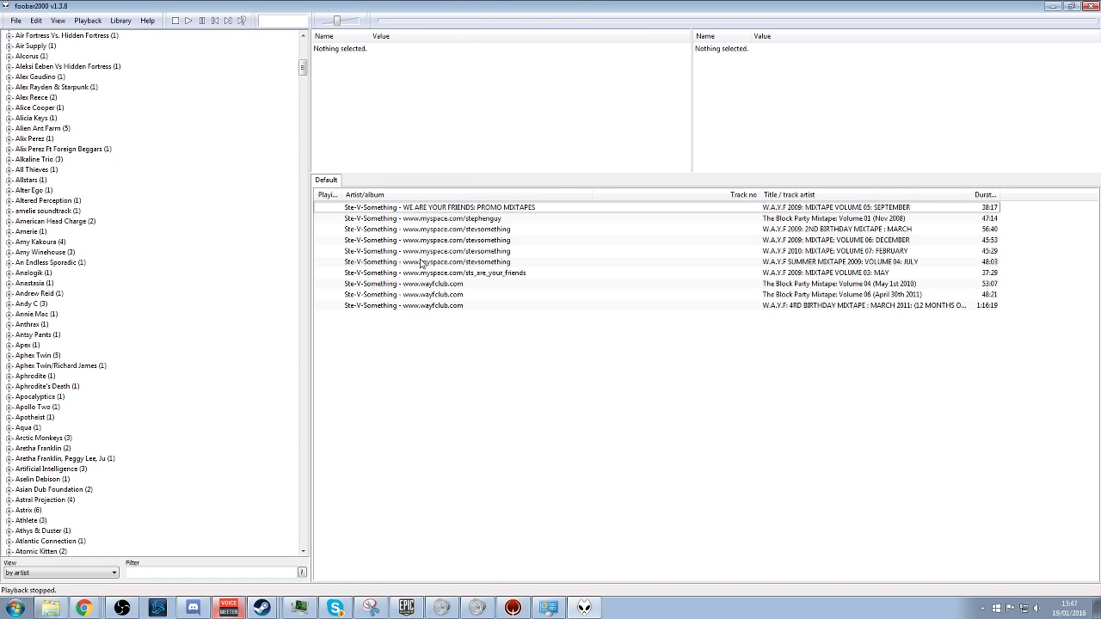
click(16, 20)
mouse_move(37, 23)
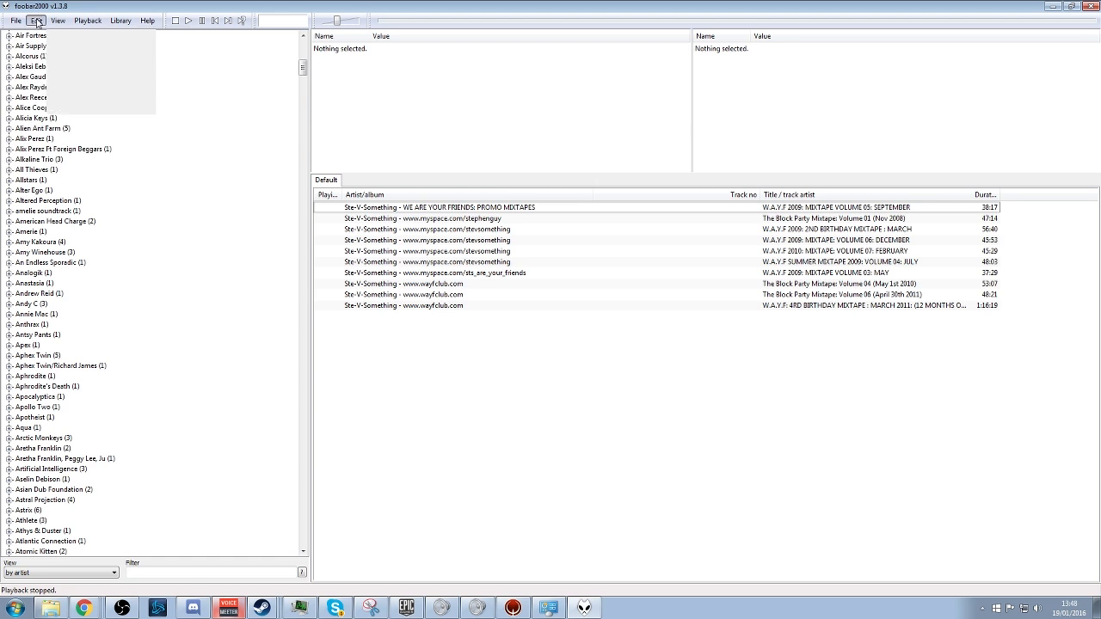
click(44, 149)
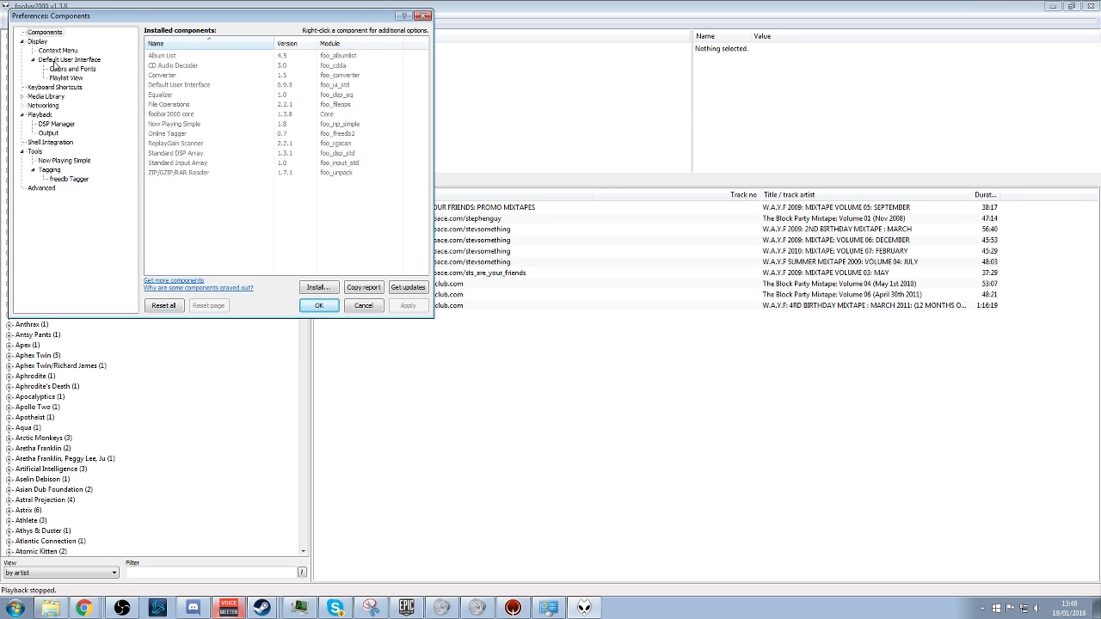
Step: Open the Advanced preferences and expand the Playback settings to look for the audio output option
click(43, 187)
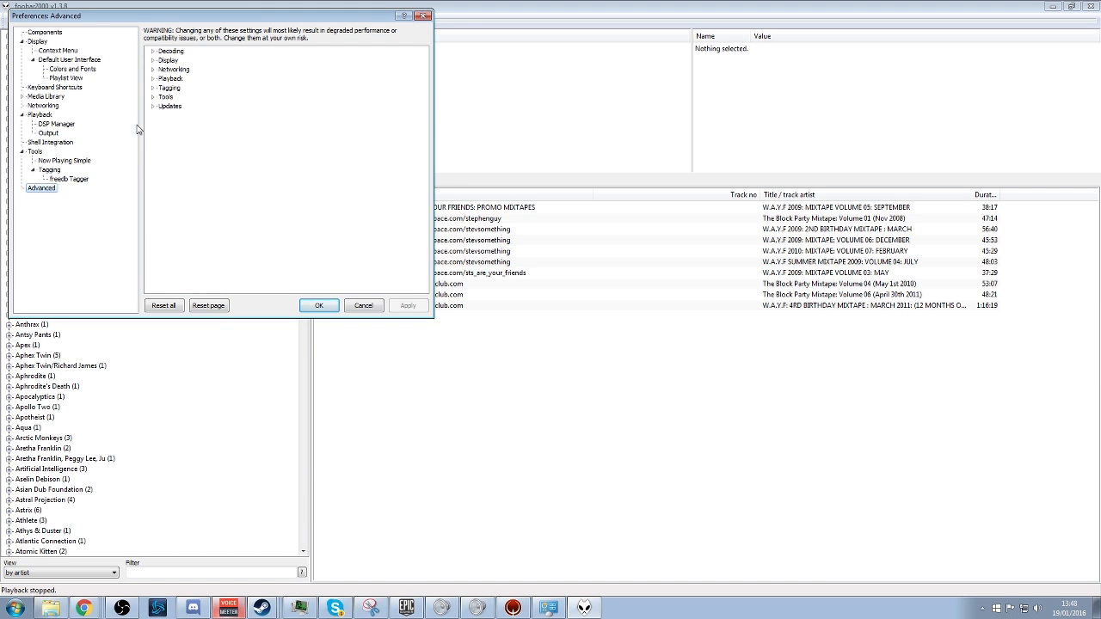
click(152, 61)
click(152, 60)
click(152, 78)
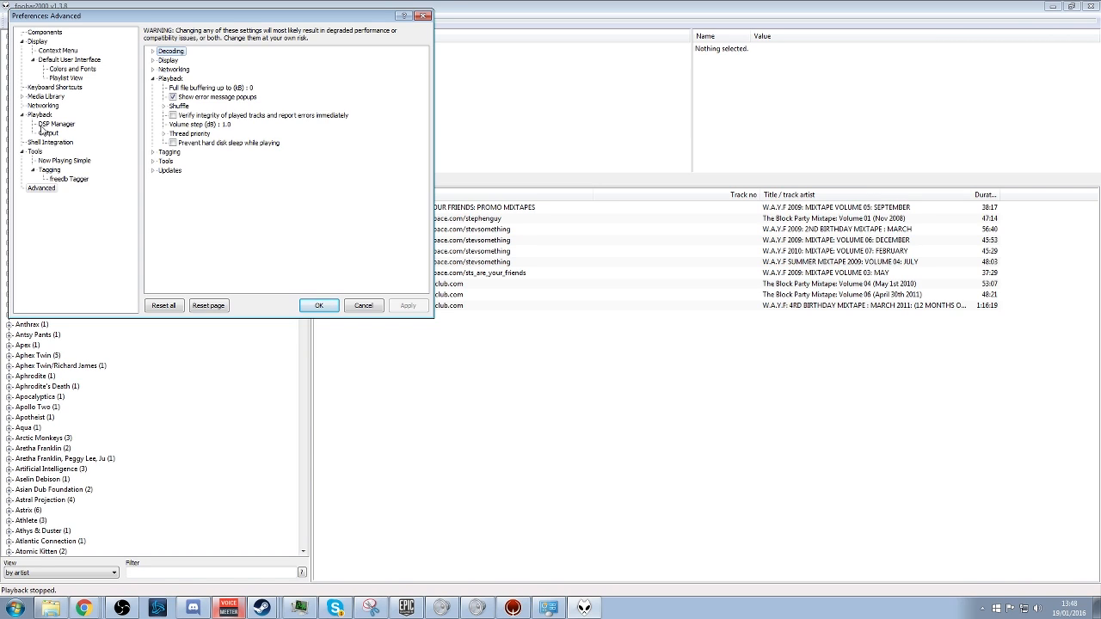
Step: Show the playback Output preferences with the output device, and move the dialog towards the middle of the window
click(45, 125)
click(49, 134)
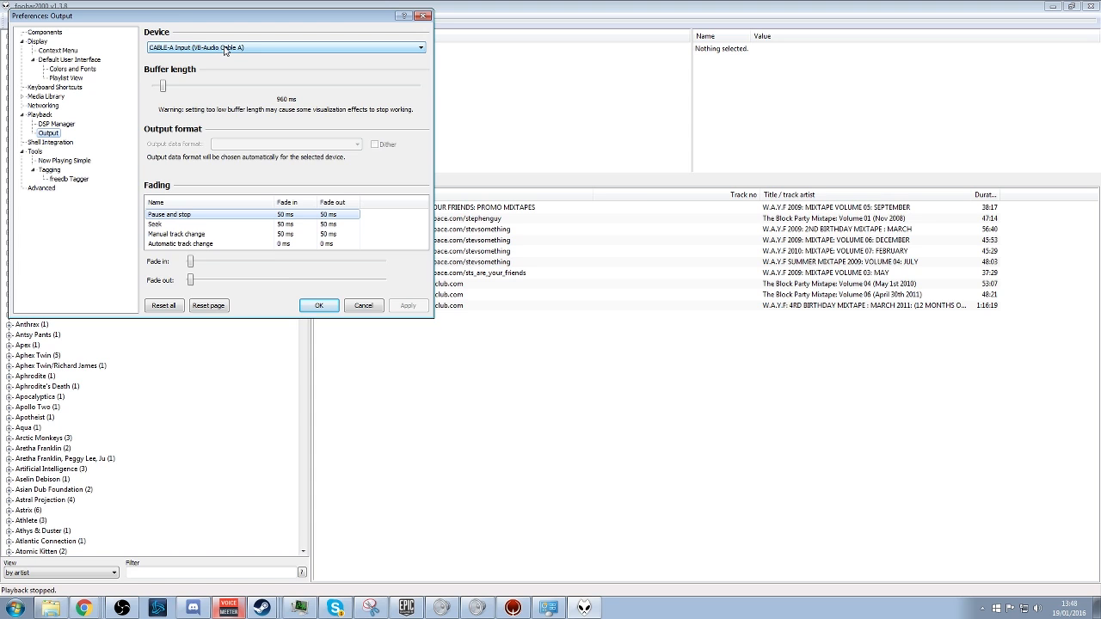
drag(167, 19, 446, 115)
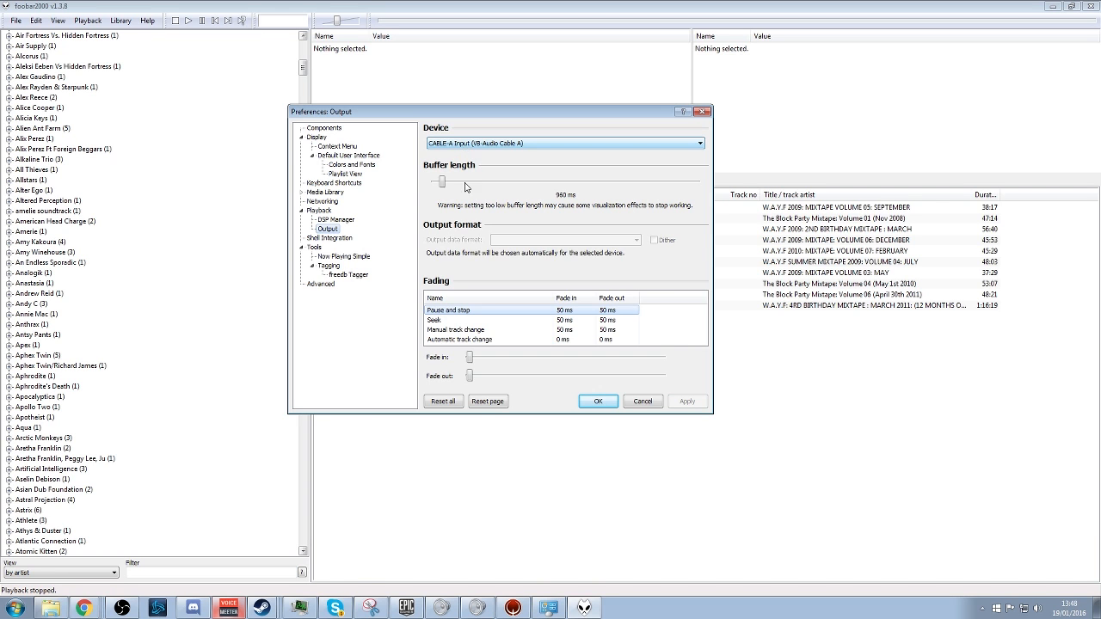
Step: View the available input devices for the Music channel in VoiceMeeter Banana, and close foobar2000's preferences without saving
click(228, 607)
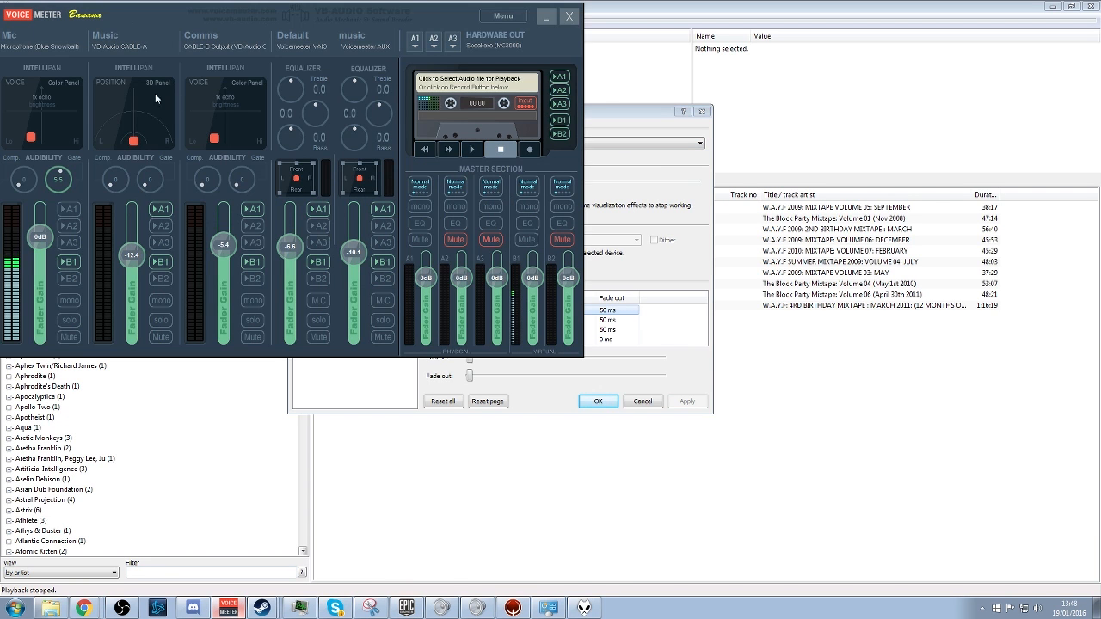
click(105, 48)
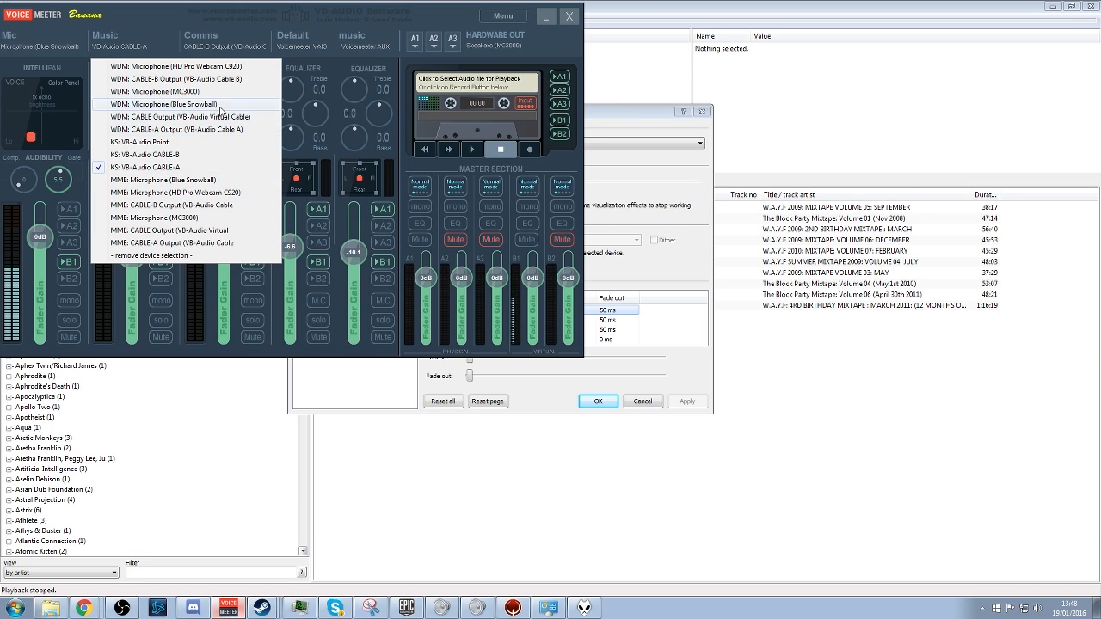
click(678, 330)
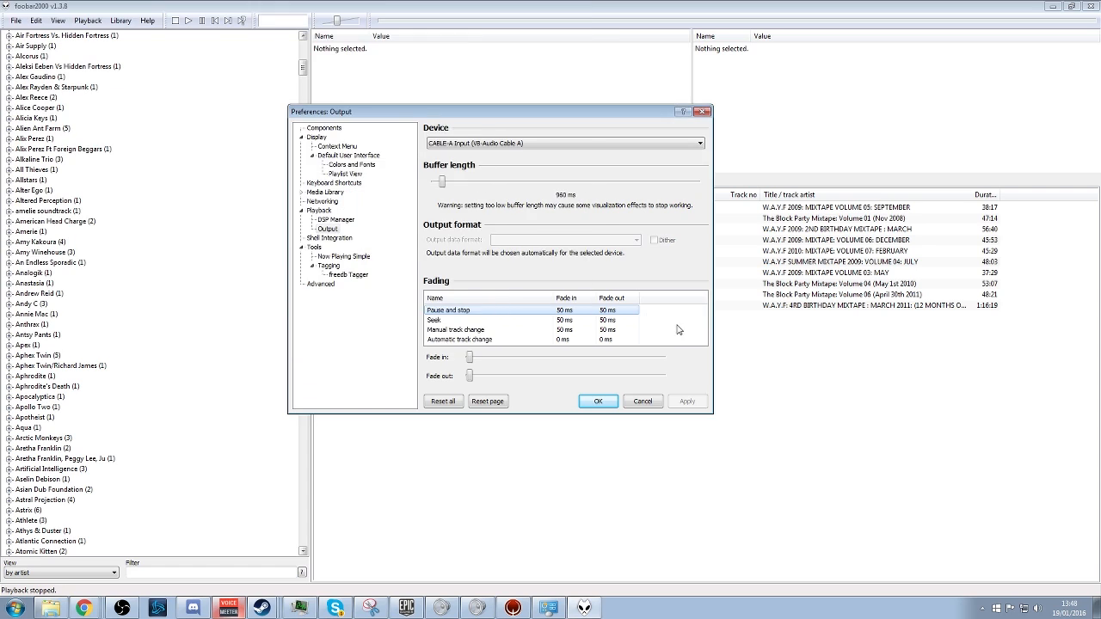
click(642, 402)
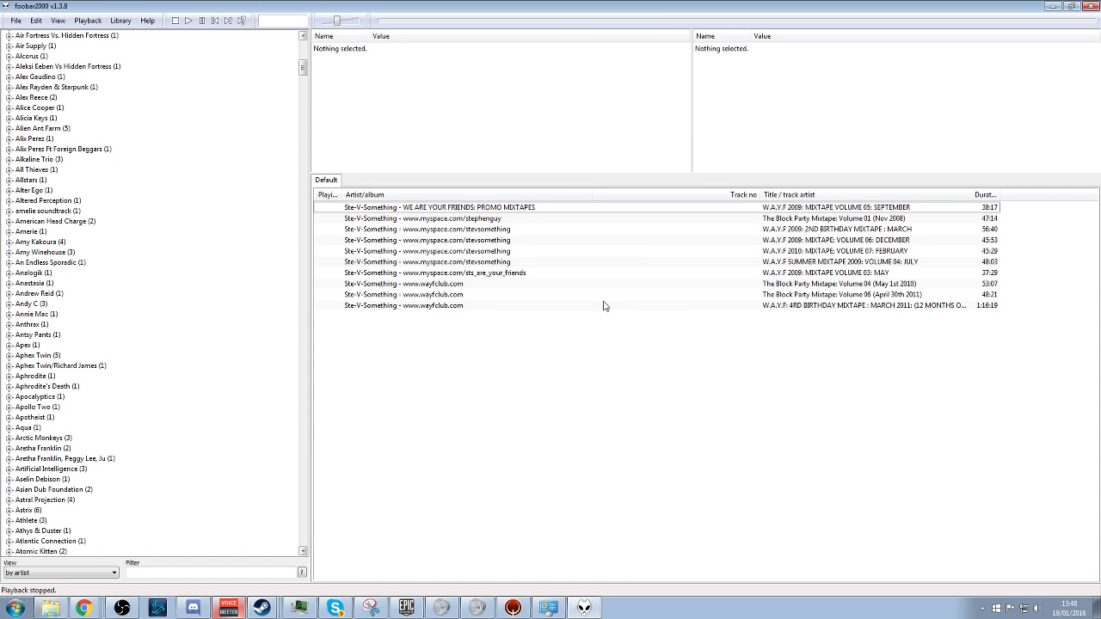
Step: Search Windows for "spo", launch Spotify and close foobar2000
click(25, 611)
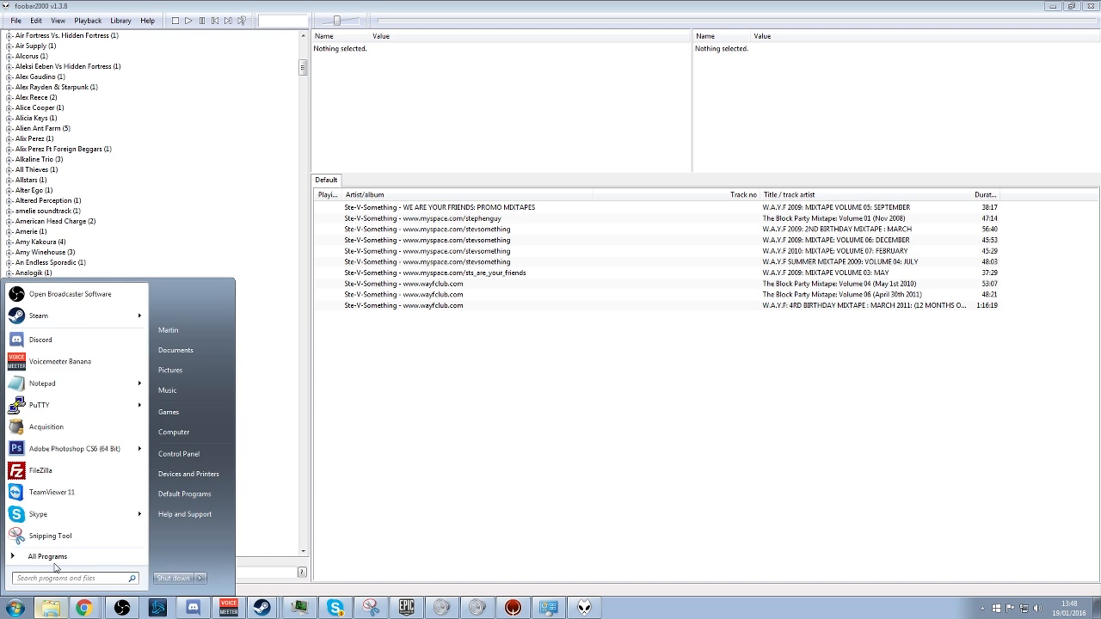
text(spo)
click(54, 311)
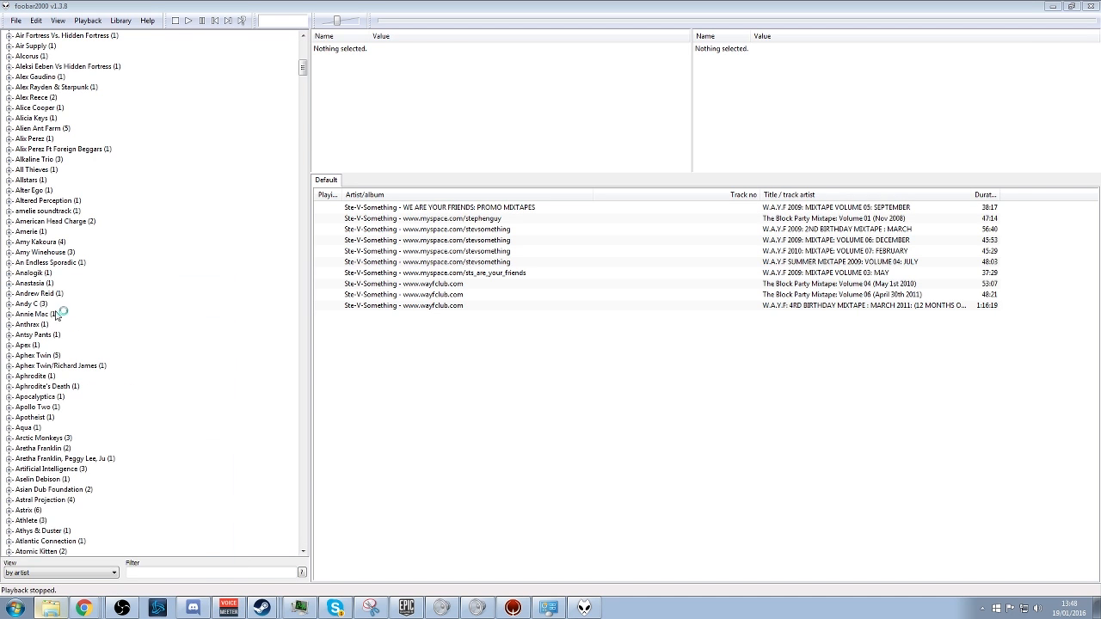
click(1091, 6)
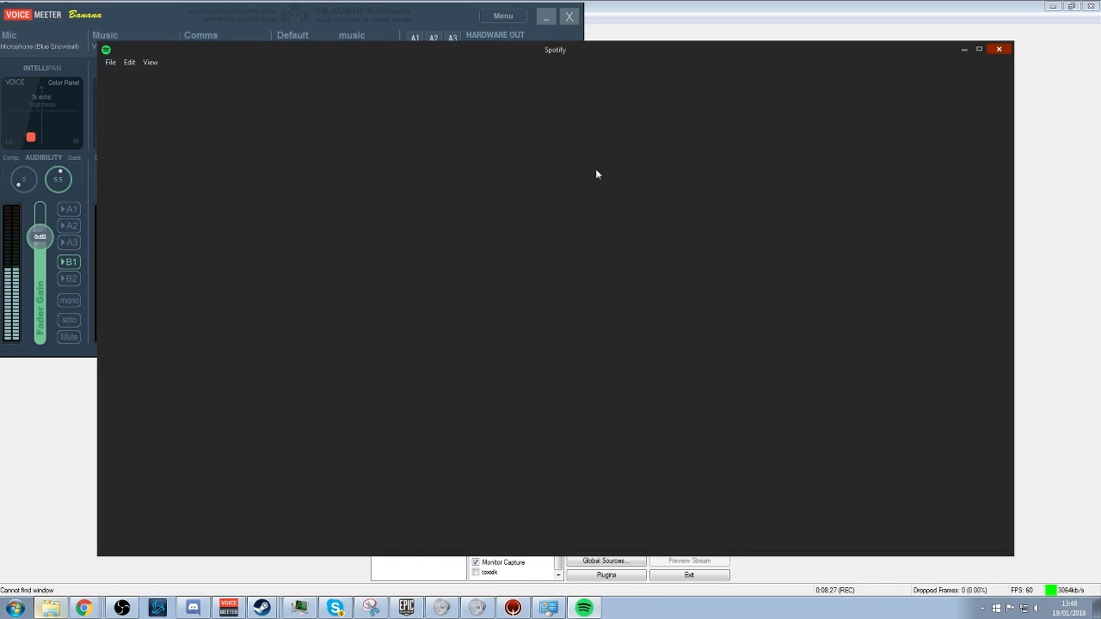
Step: Show Spotify's advanced settings and look through them down to the Compatibility section
click(542, 432)
scroll(540, 431, down, 3)
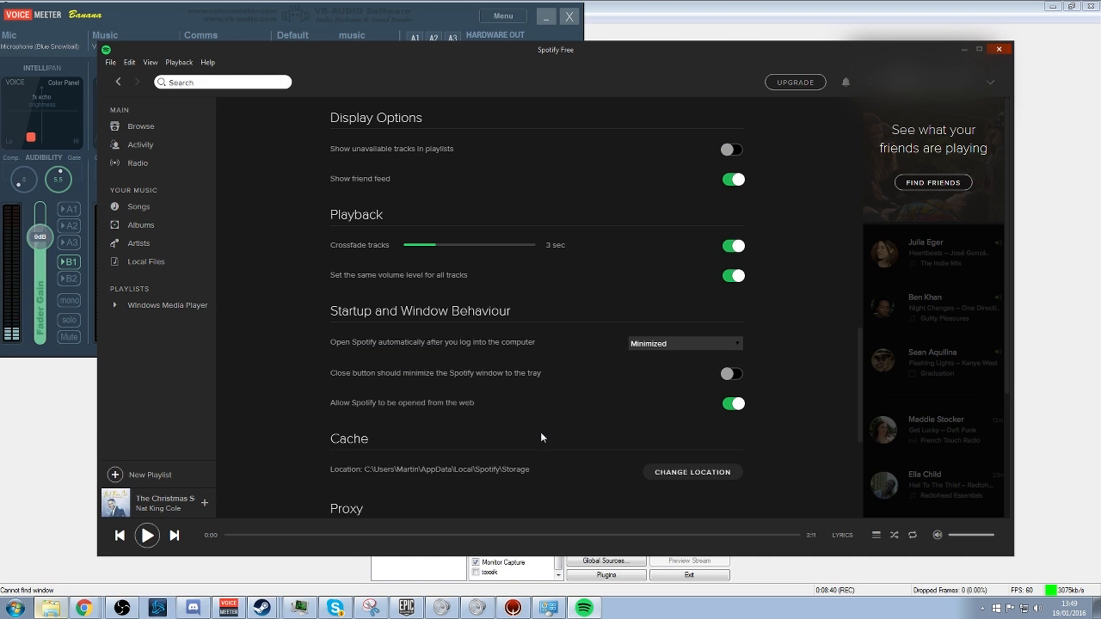
scroll(537, 294, down, 5)
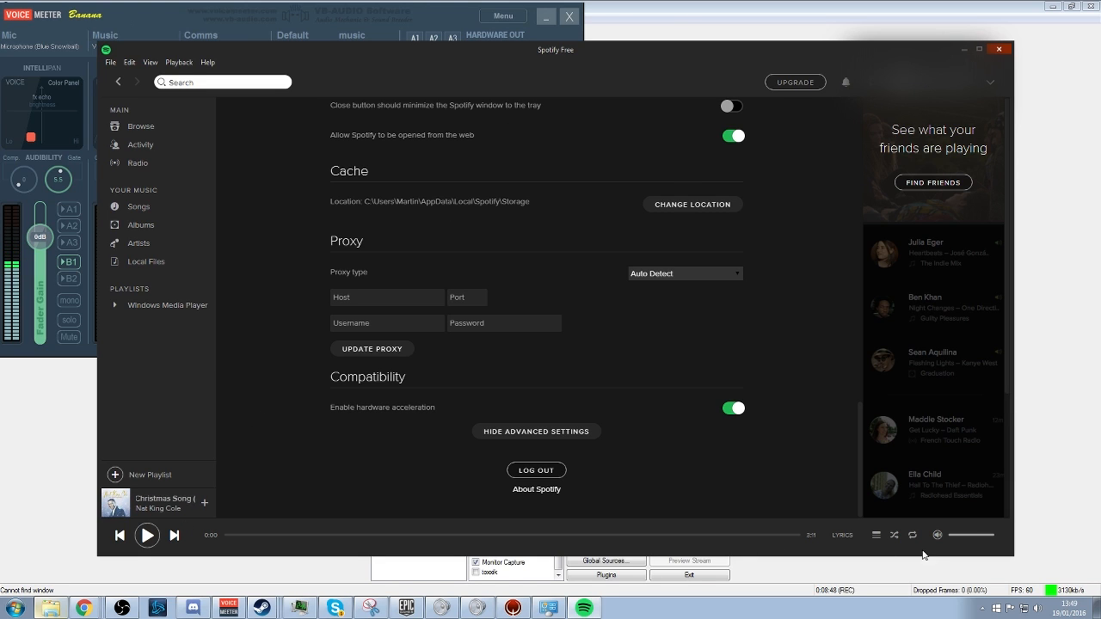
Step: Lower the Spotify volume, browse The Beatles' Come Together playlist and play "Come Together - Remastered 2015"
click(961, 535)
click(134, 129)
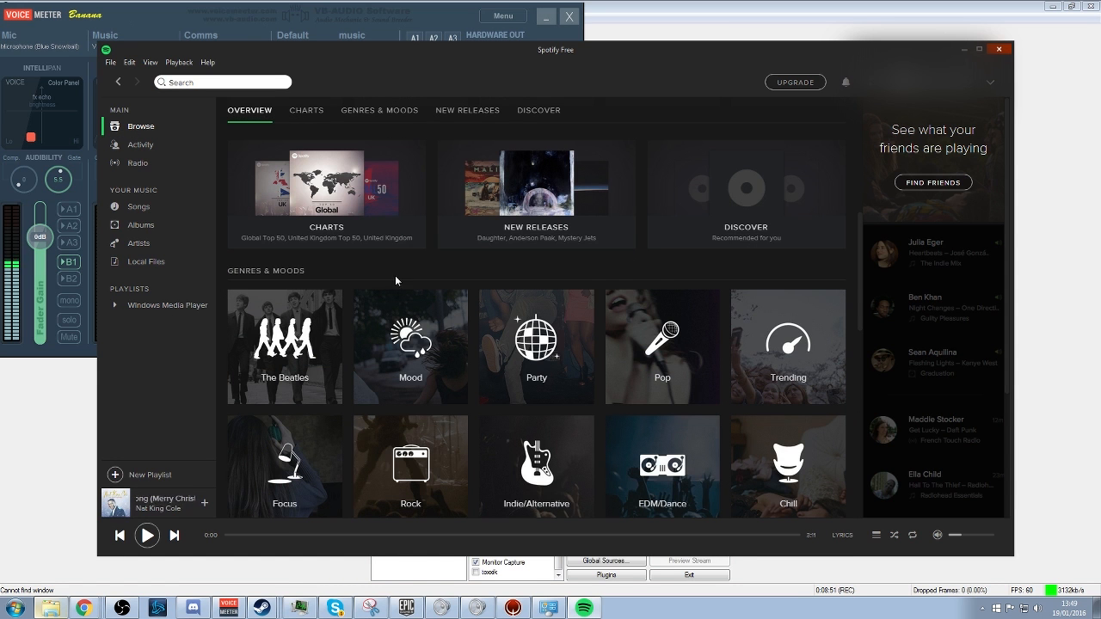
click(287, 358)
click(287, 358)
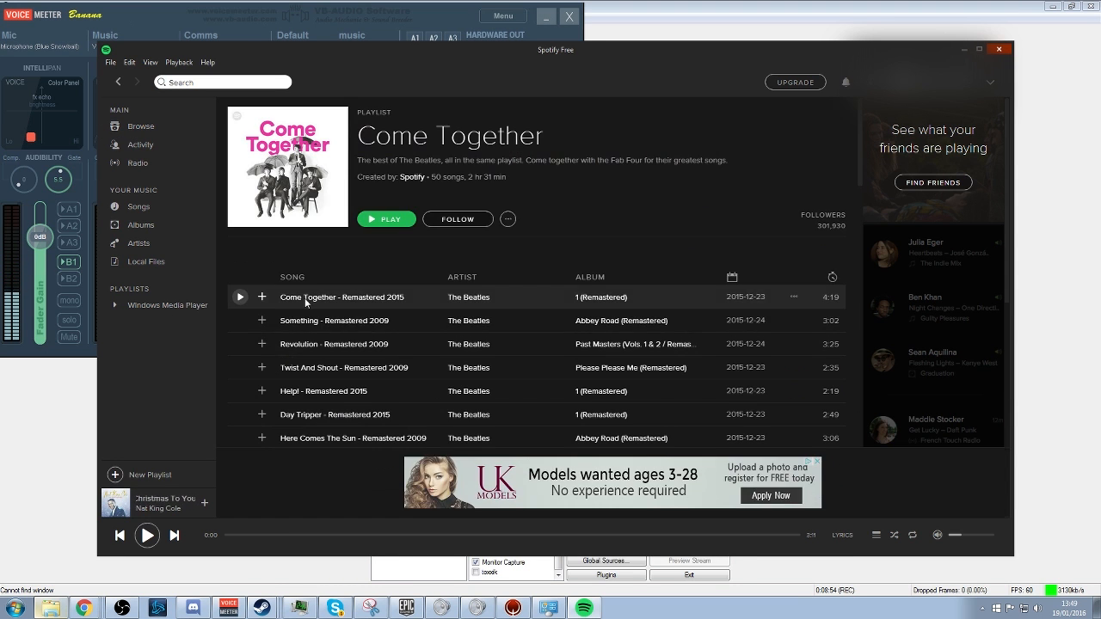
click(241, 297)
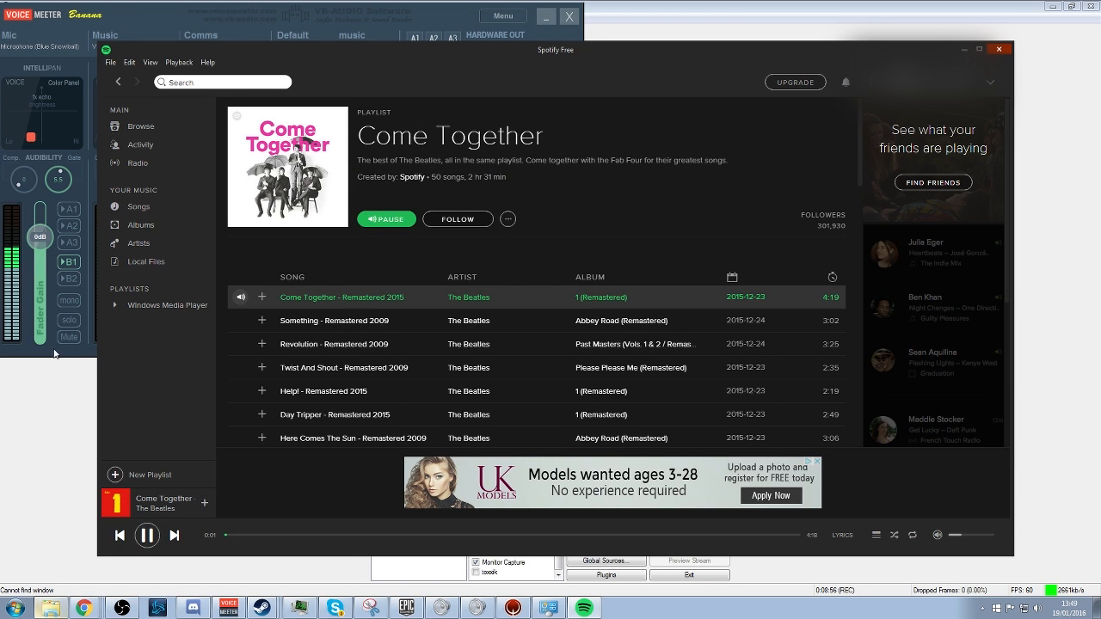
Step: Switch to VoiceMeeter Banana, lower the Default fader to -8.1 and return it to -6.6
click(228, 607)
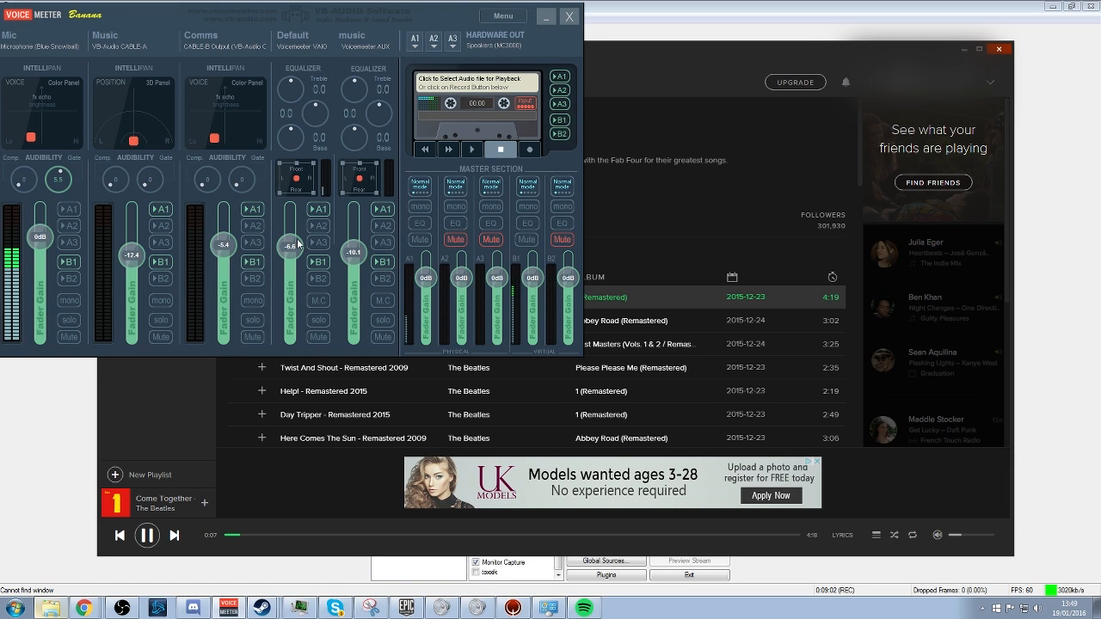
mouse_move(298, 244)
mouse_down()
mouse_move(294, 230)
mouse_move(290, 273)
mouse_move(291, 245)
mouse_move(290, 254)
mouse_up()
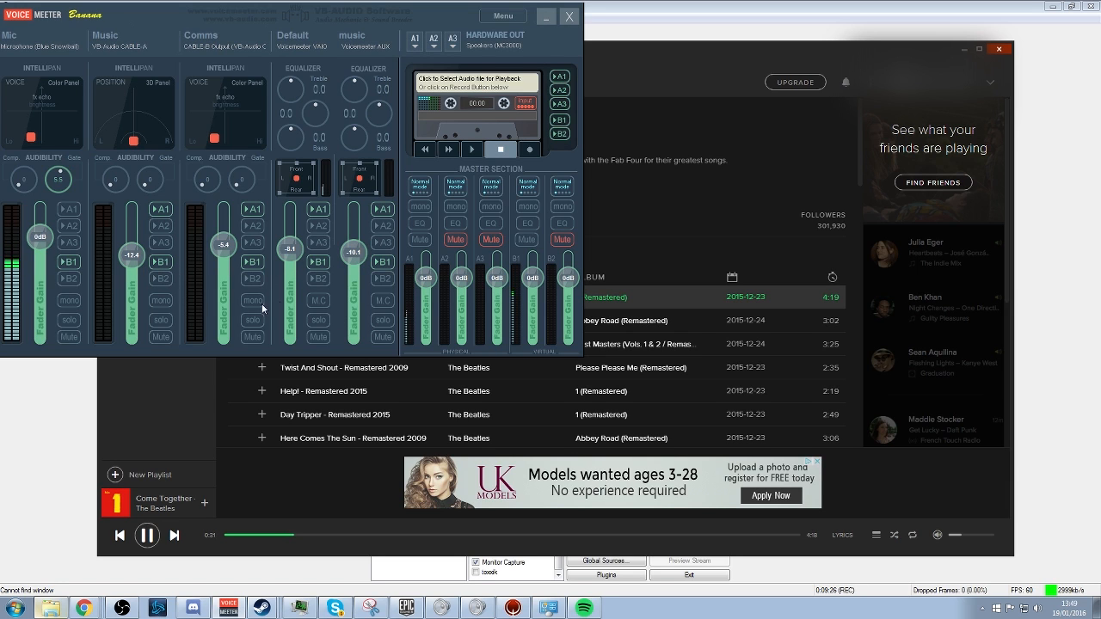
mouse_move(285, 250)
mouse_down()
mouse_move(287, 267)
mouse_move(292, 248)
mouse_up()
Step: Adjust the Spotify volume slightly, close Spotify and return to Open Broadcaster Software
mouse_move(956, 535)
mouse_down()
mouse_move(985, 536)
mouse_move(962, 535)
mouse_up()
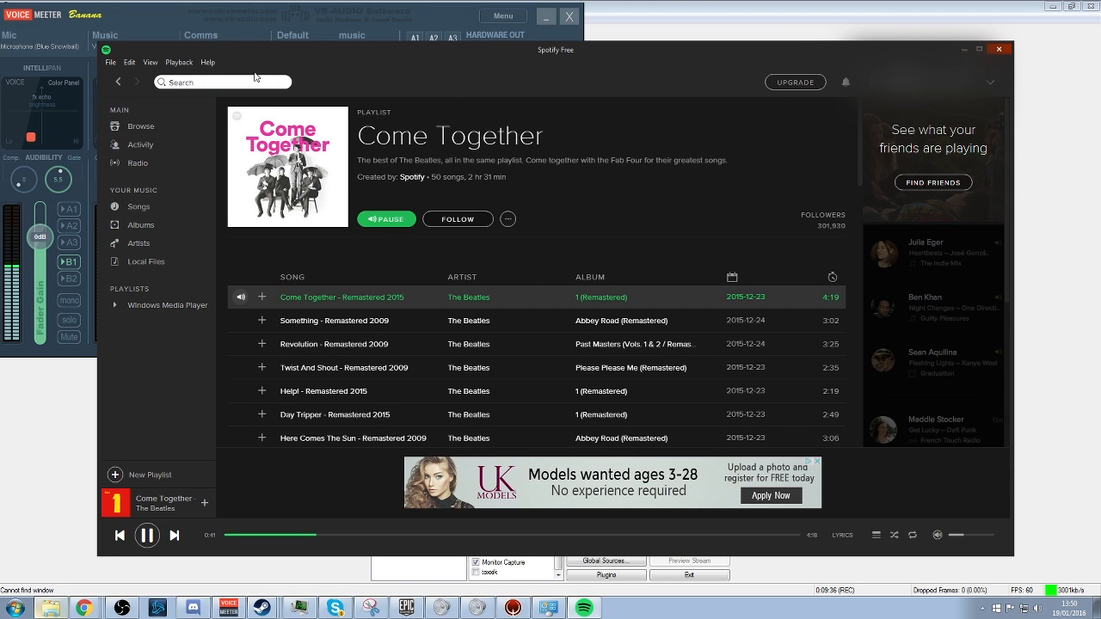
click(999, 49)
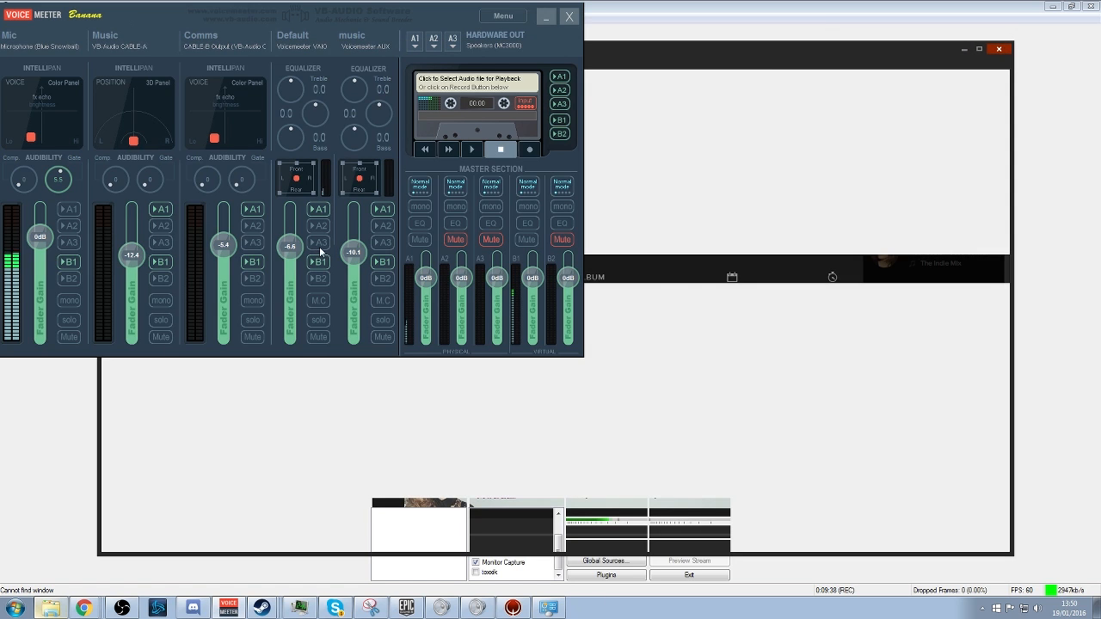
click(1064, 289)
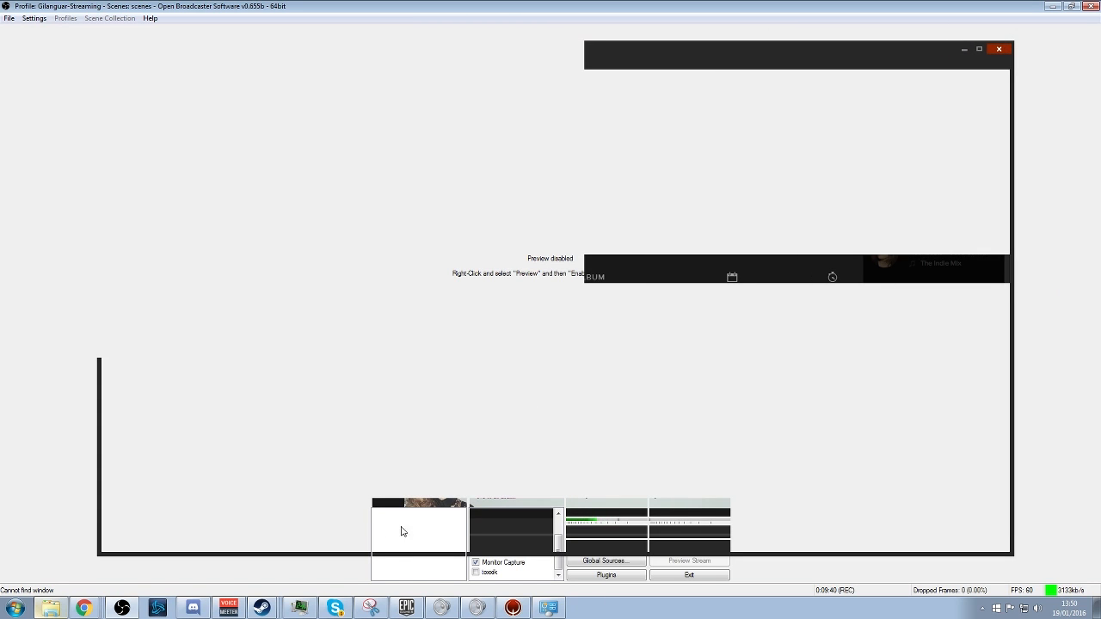
Step: View the VoiceMeeter Banana mixer alongside Discord, and open Discord's Voice user settings
click(240, 611)
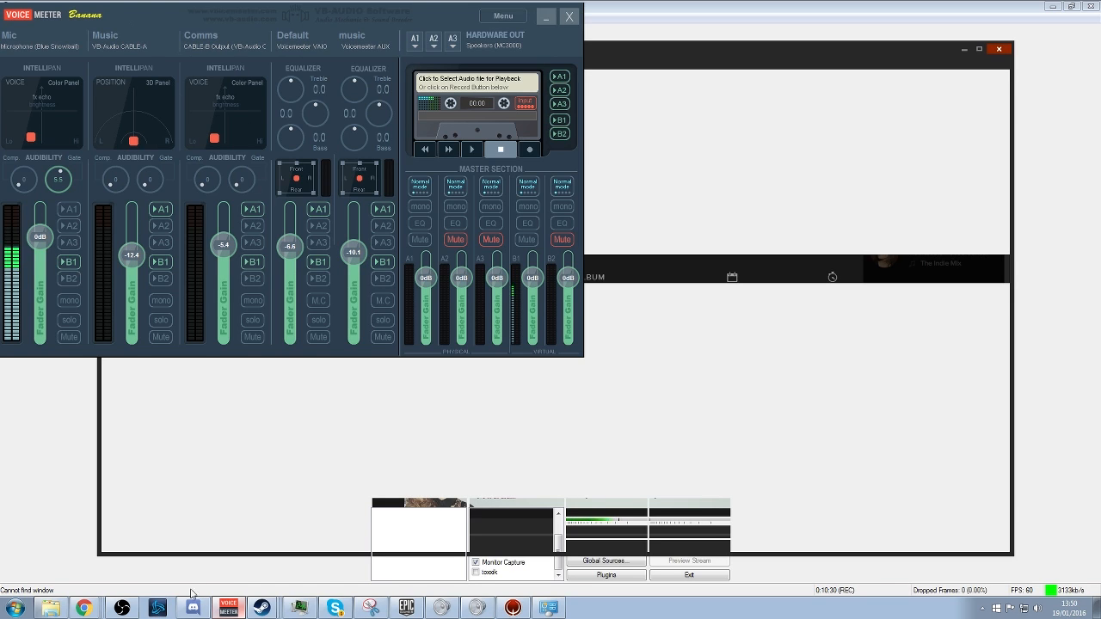
click(192, 607)
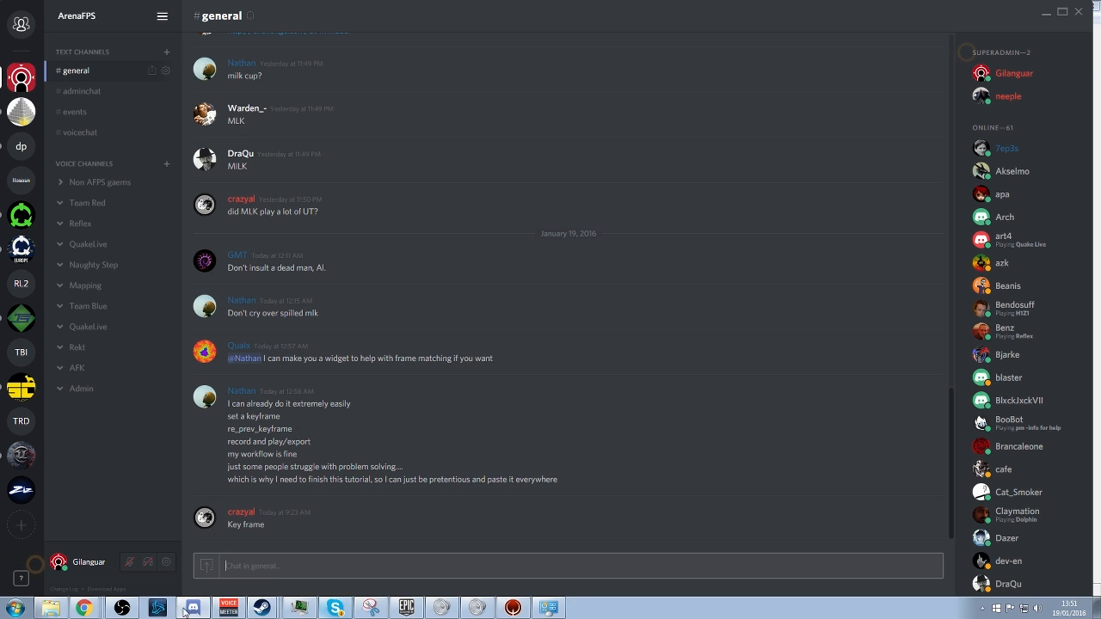
click(245, 610)
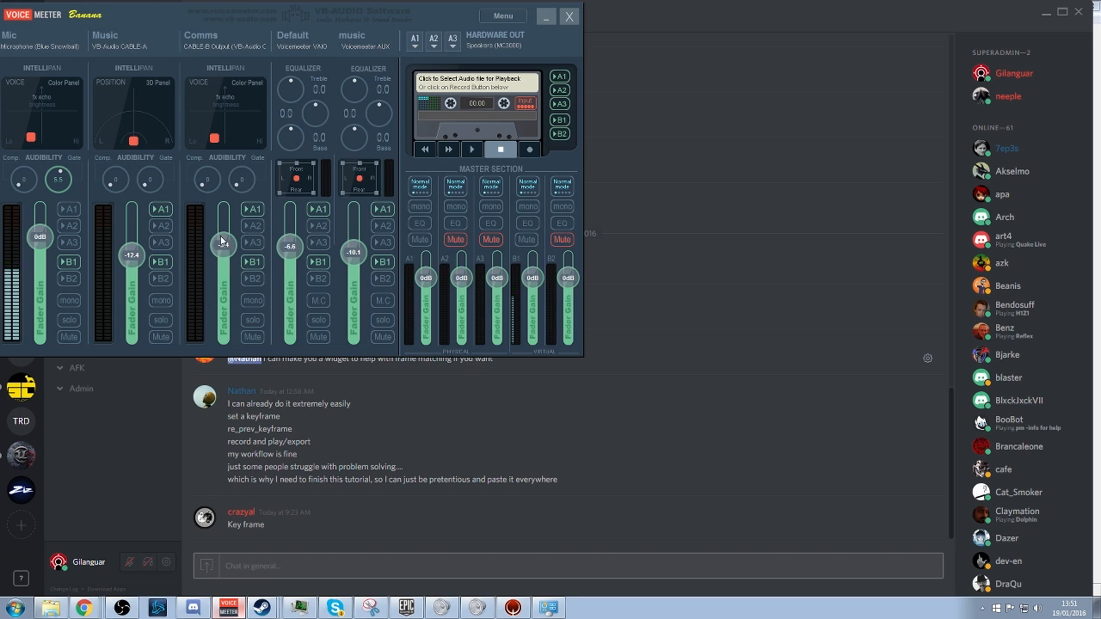
click(167, 425)
click(166, 562)
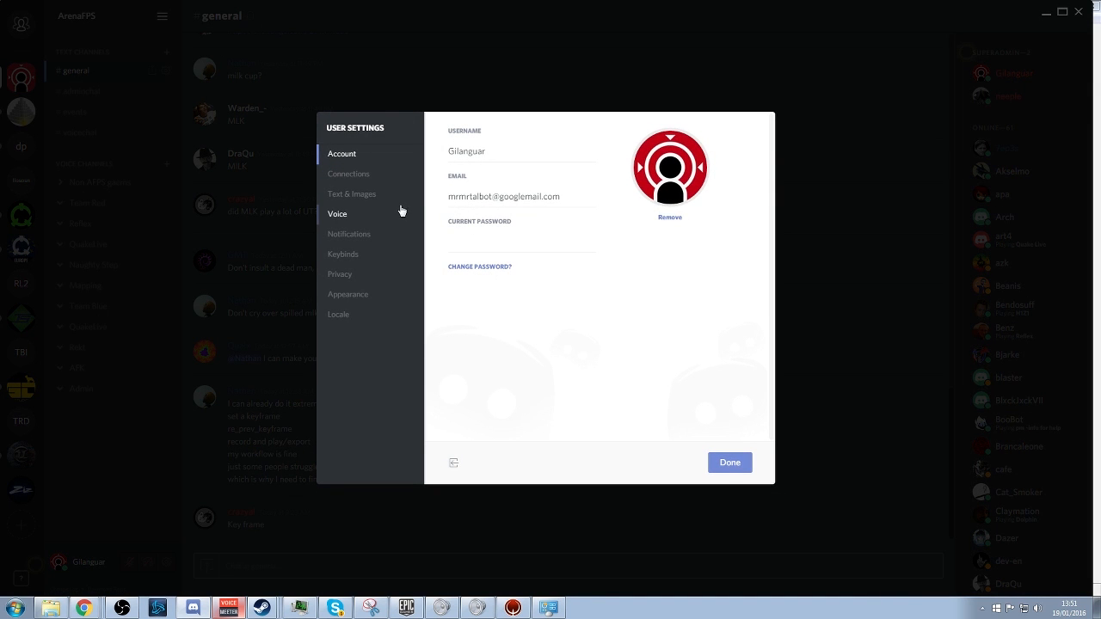
click(353, 215)
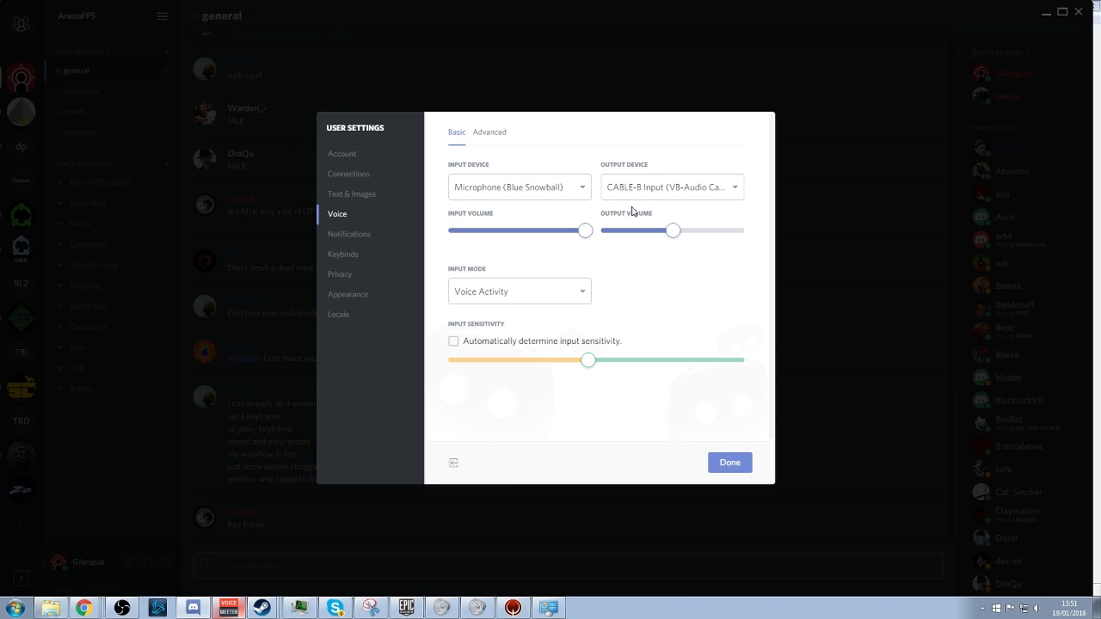
Step: Bring up the Windows Sound recording devices and point out CABLE-A Output and CABLE-B Output
click(478, 608)
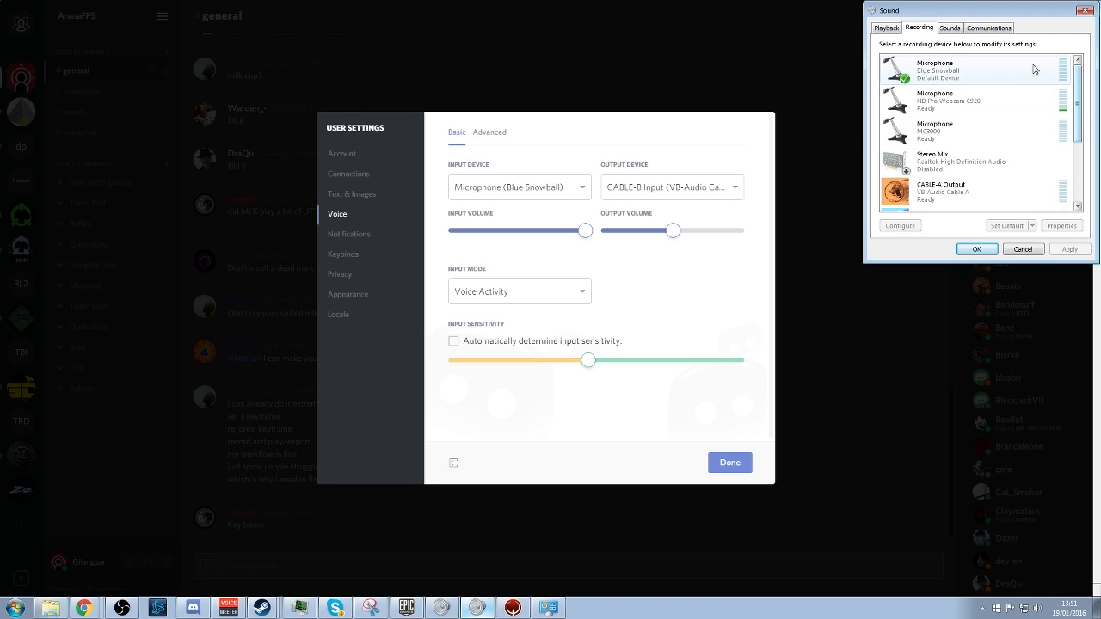
scroll(1019, 138, down, 2)
click(998, 136)
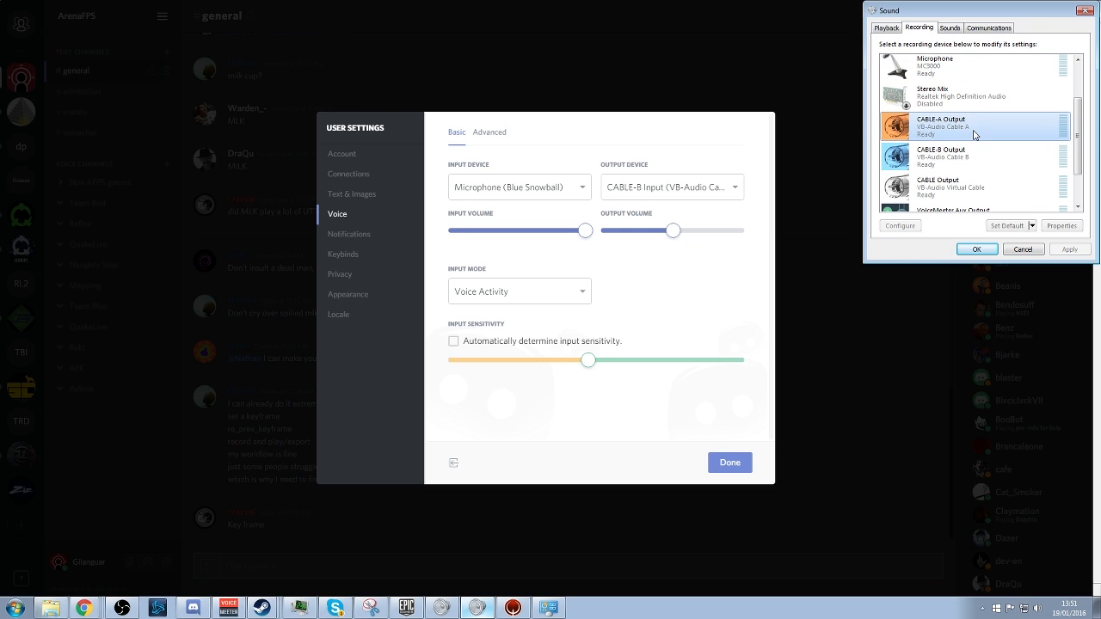
click(983, 155)
scroll(987, 165, down, 2)
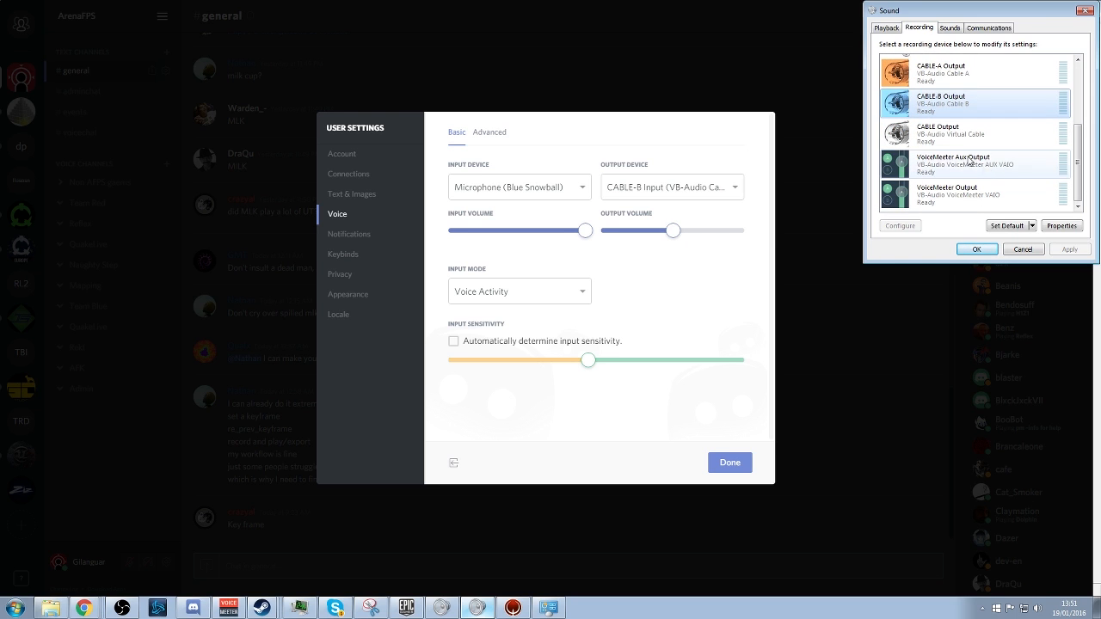
Step: Show the Windows playback devices and select CABLE-B Input
click(886, 28)
scroll(954, 140, up, 2)
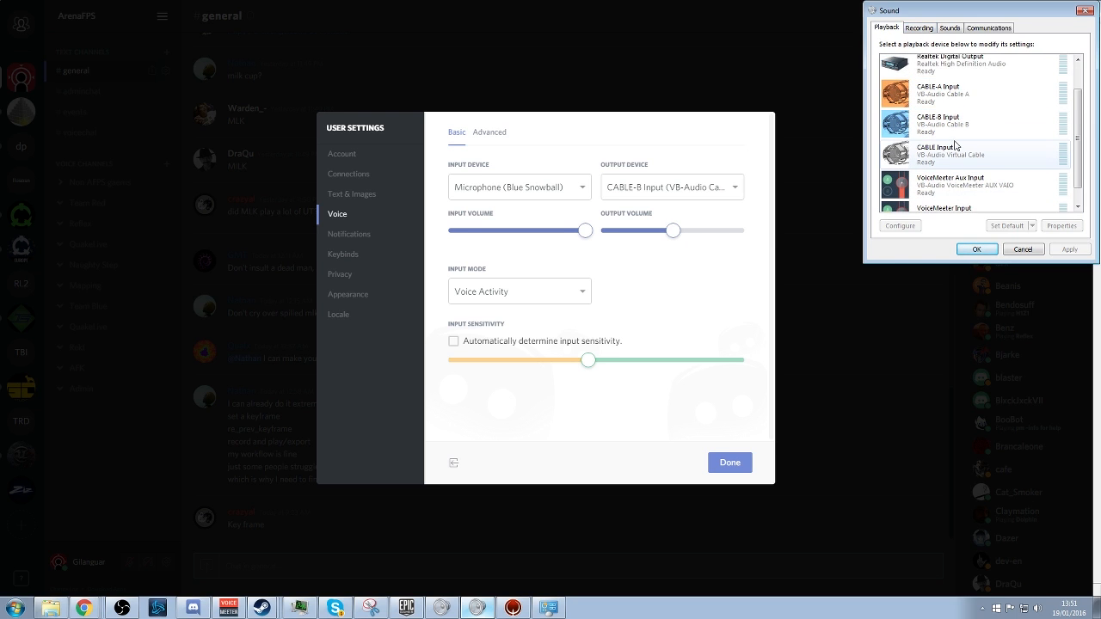
click(945, 129)
click(948, 157)
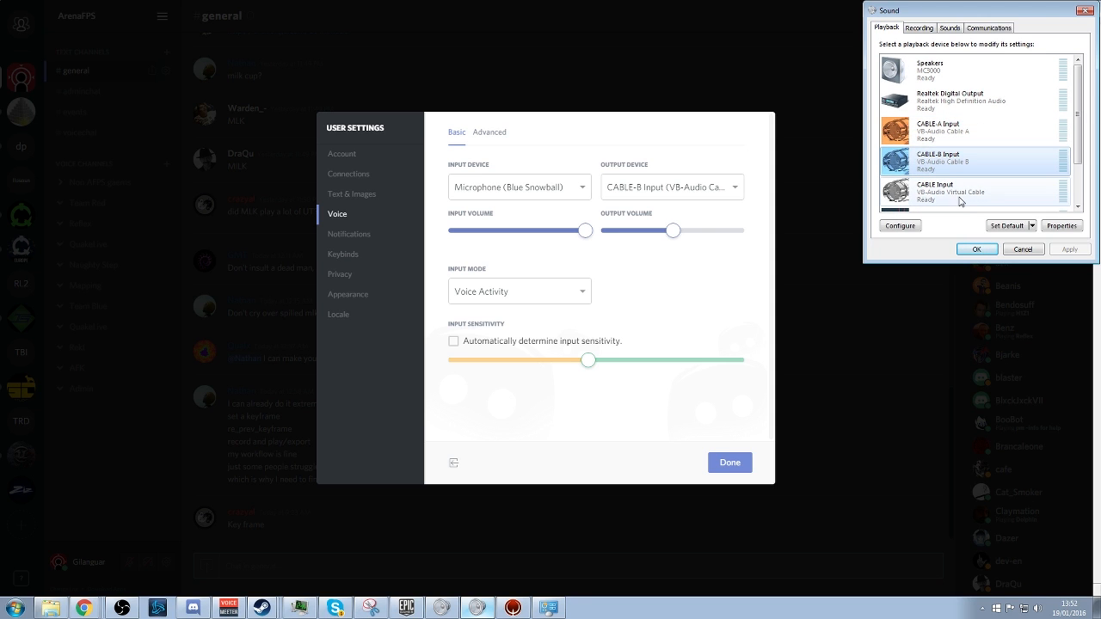
Step: Select CABLE Input in the Windows playback devices and check its CABLE Output counterpart among the recording devices
click(960, 199)
click(918, 27)
scroll(947, 144, up, 1)
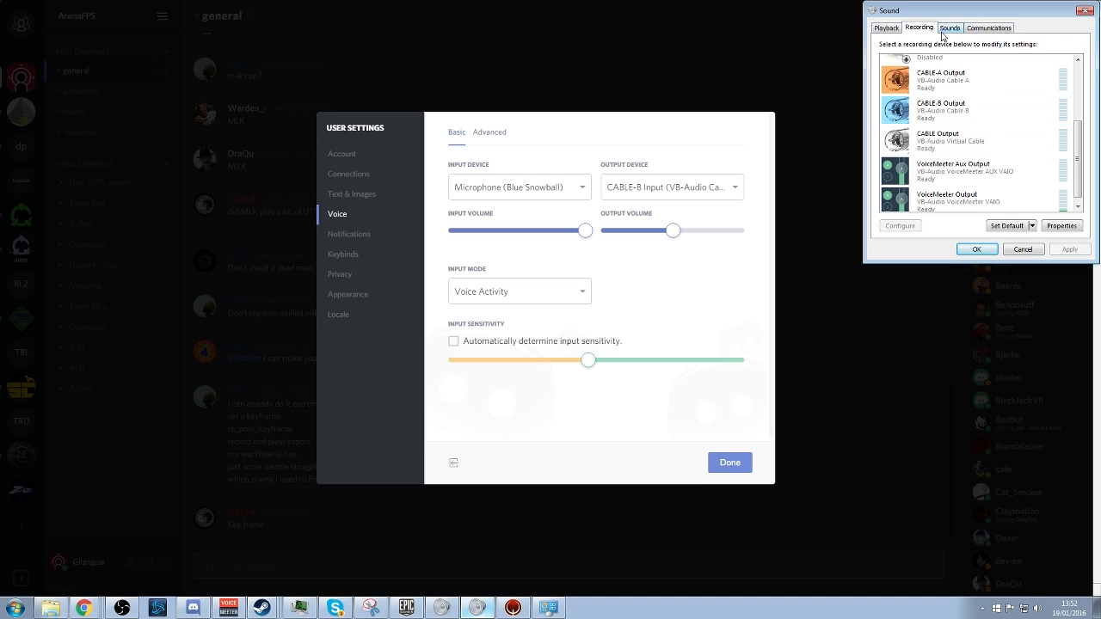
click(943, 29)
click(880, 28)
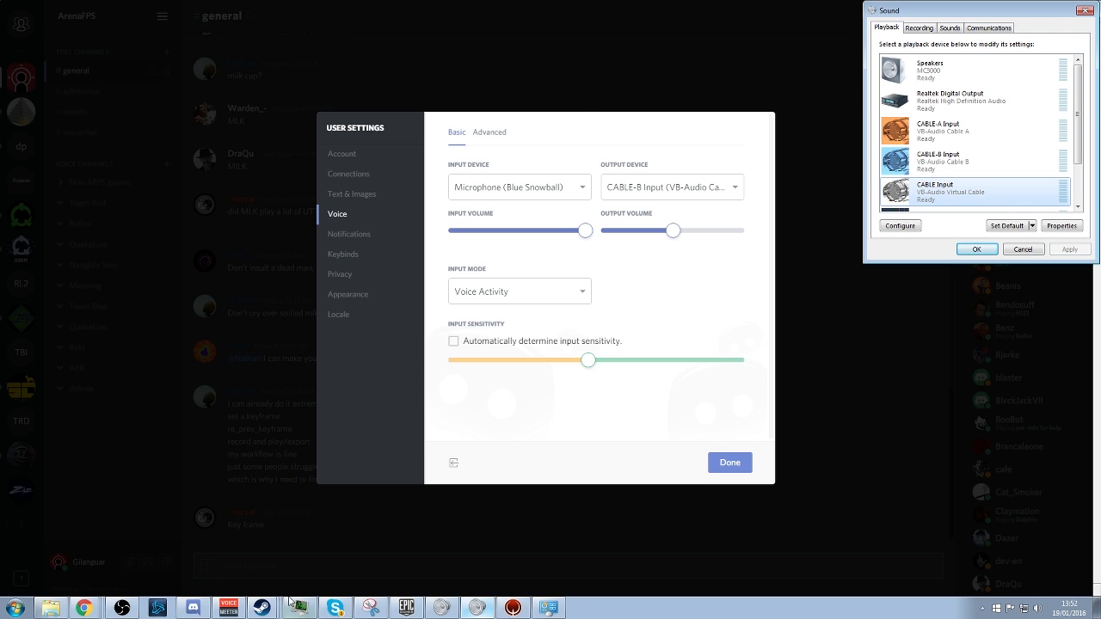
Step: Close the Windows Sound settings and bring up the VoiceMeeter Banana mixer over Open Broadcaster Software
click(228, 607)
click(977, 248)
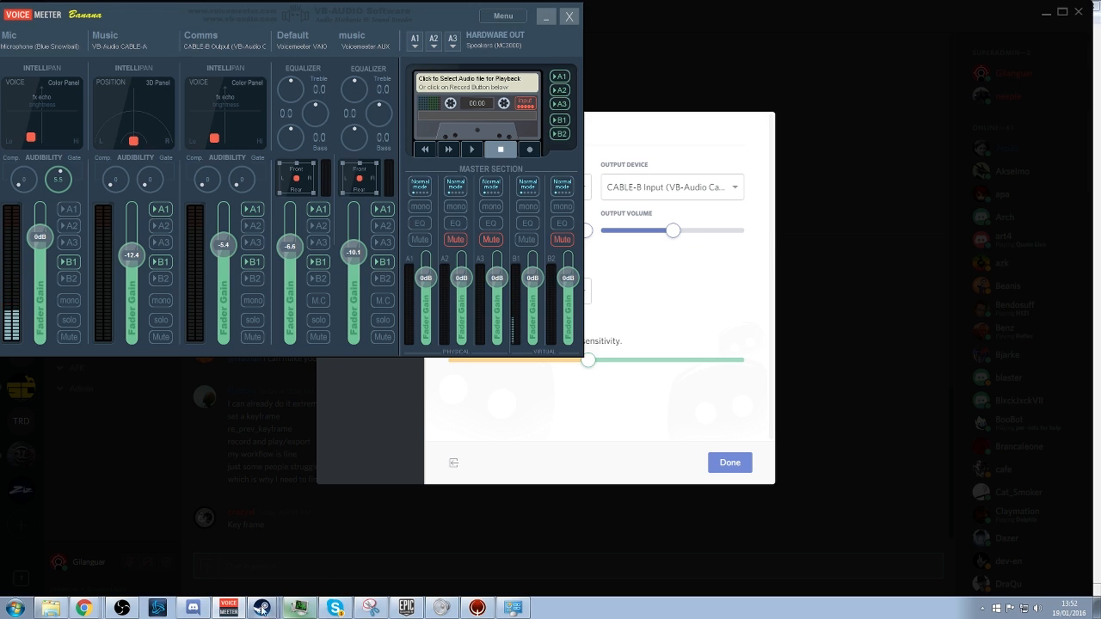
click(159, 609)
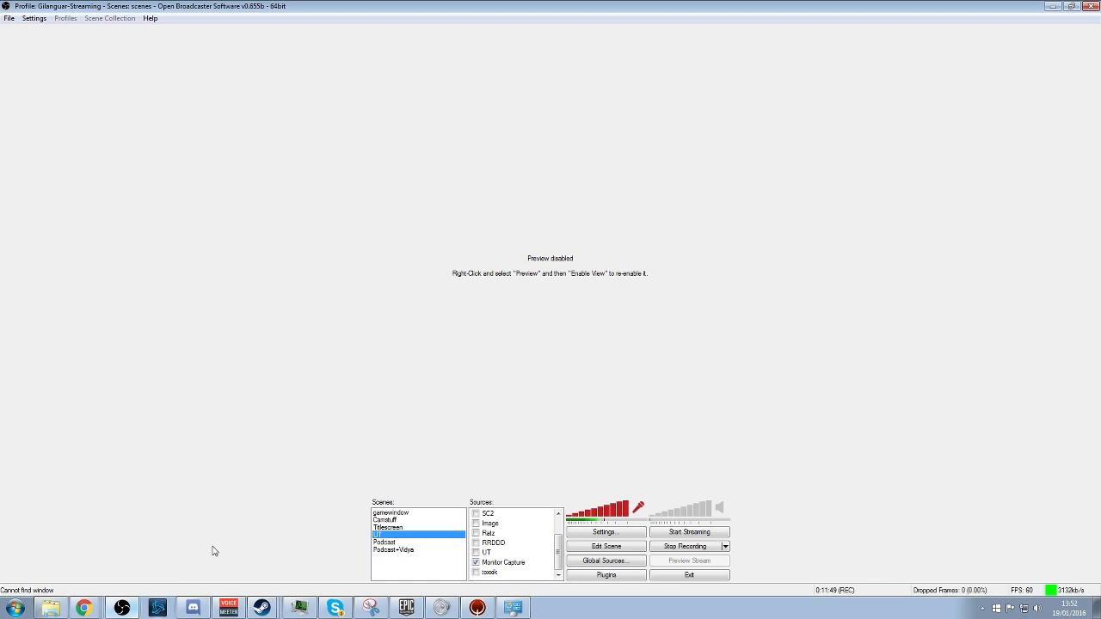
click(229, 608)
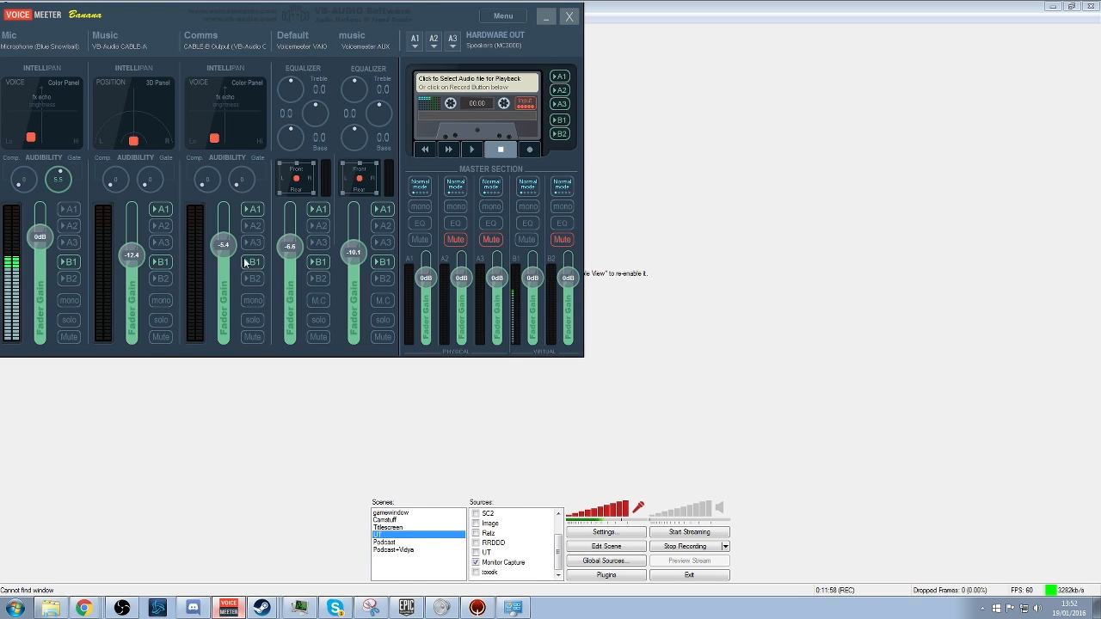
Step: Toggle the Comms strip's A1 and B1 outputs off and back on
click(252, 209)
click(255, 211)
click(256, 264)
click(247, 262)
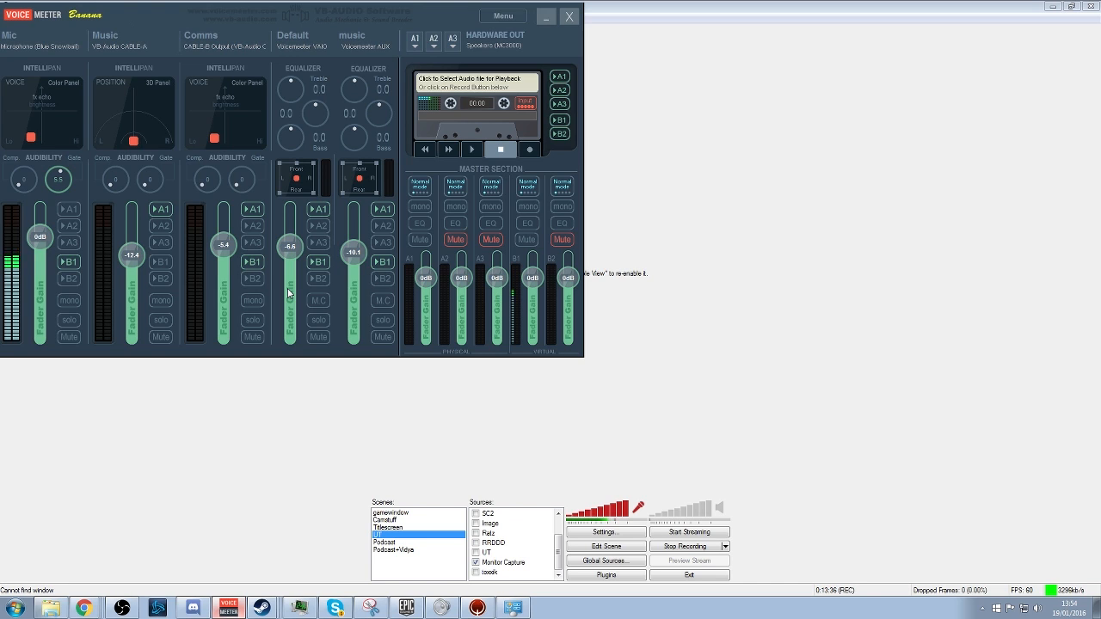
click(252, 262)
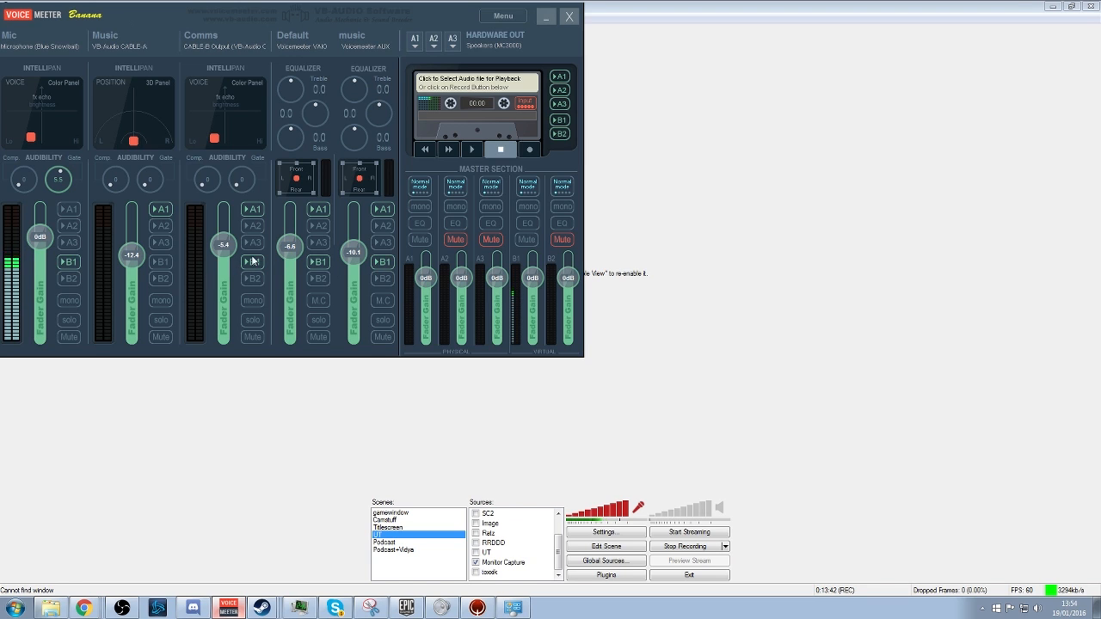
Step: Turn off the Default strip's B1 output and lower the Comms fader to -11.2 dB
click(317, 263)
mouse_move(222, 245)
mouse_down()
mouse_move(255, 261)
mouse_move(230, 277)
mouse_move(233, 323)
mouse_move(227, 254)
mouse_up()
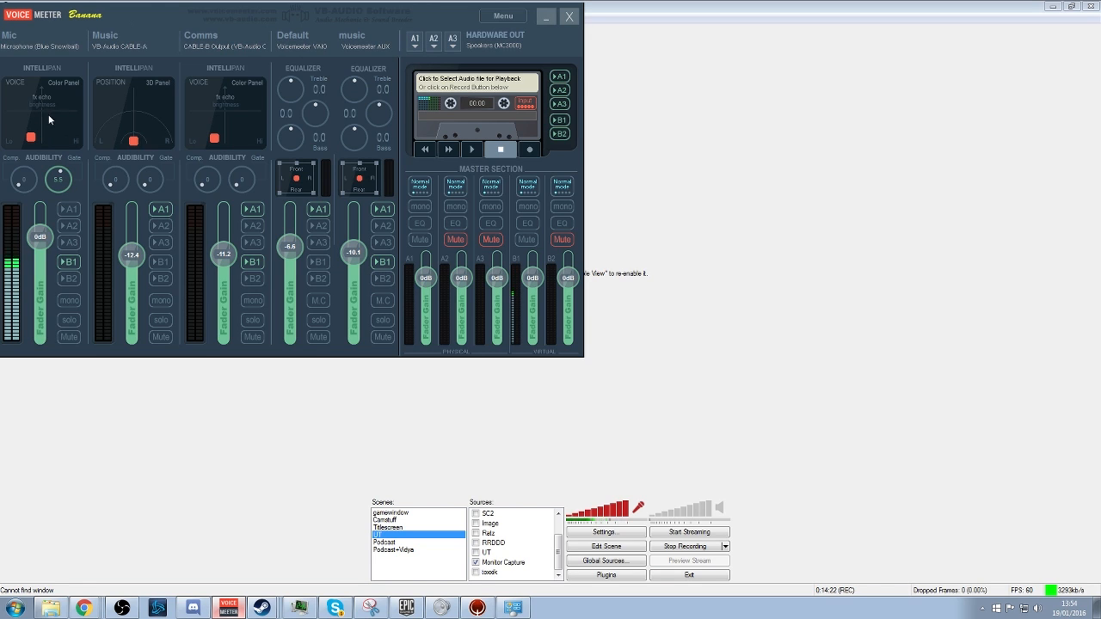
Step: Cycle the Mic and Comms Intellipans through the Fx, 3D and Color panels, ending on the Color Panel for both
right_click(59, 112)
right_click(57, 104)
right_click(72, 120)
right_click(67, 122)
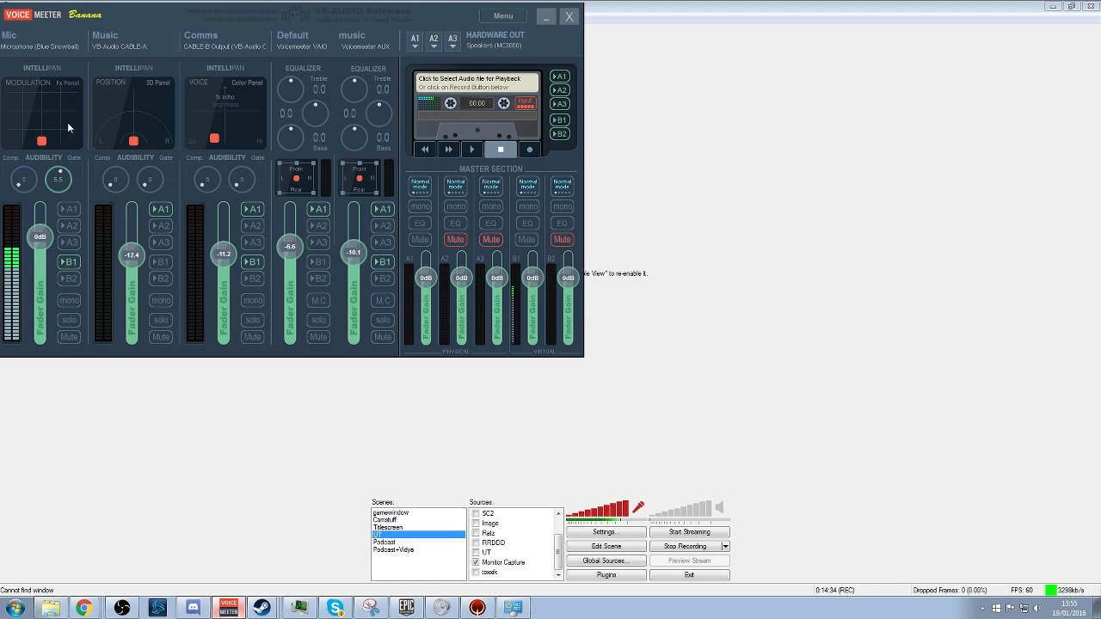
right_click(65, 126)
right_click(237, 140)
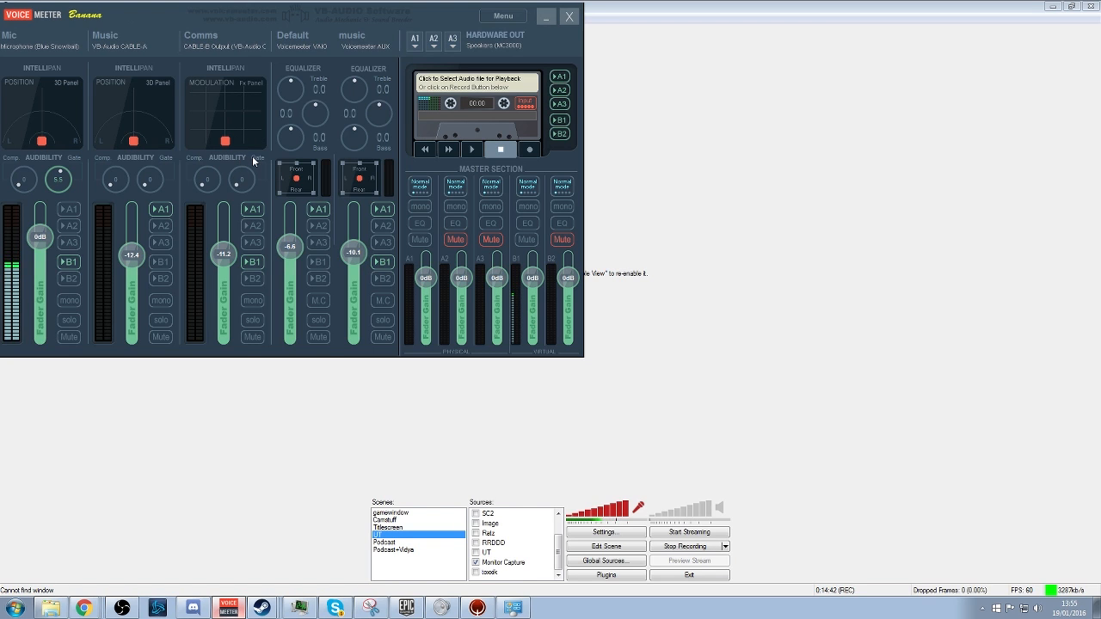
right_click(247, 137)
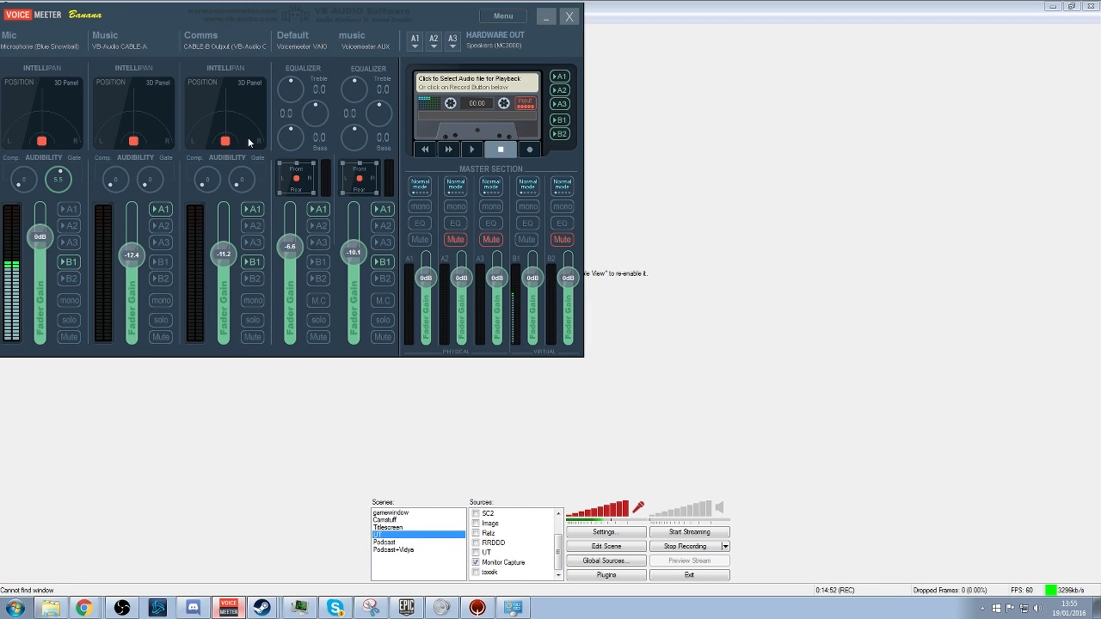
right_click(68, 133)
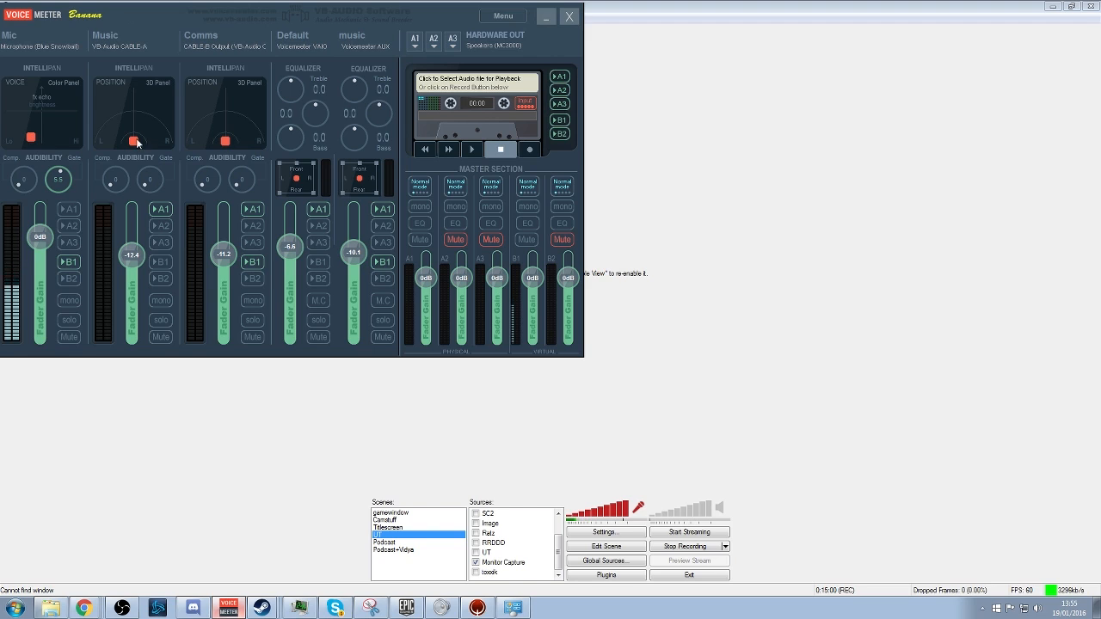
right_click(212, 133)
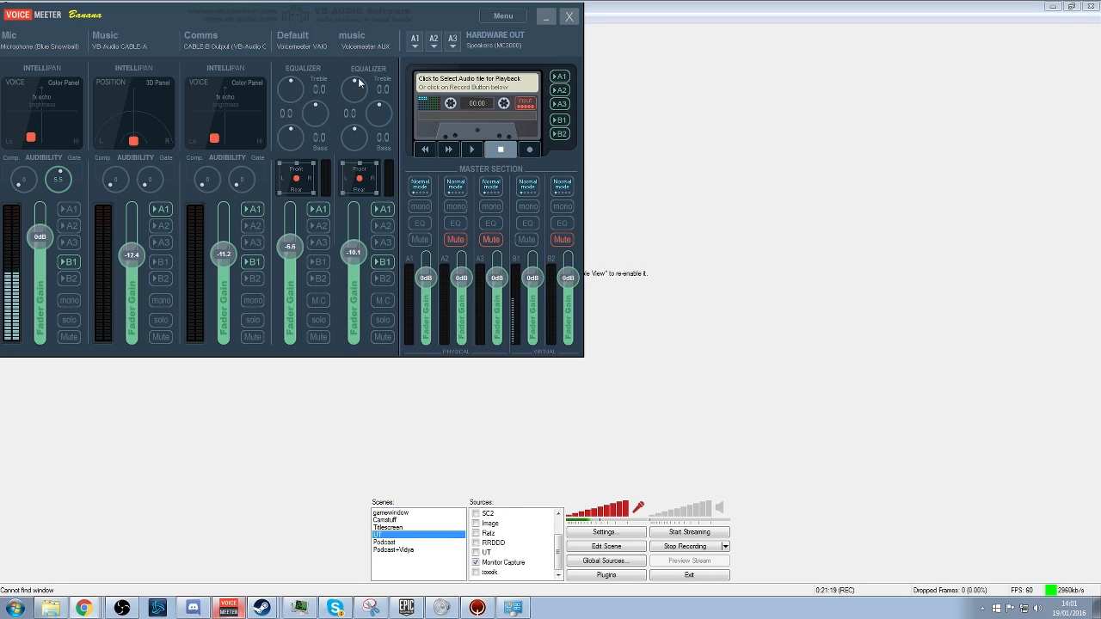
Step: Show the input devices available for the Mic strip and close the list without choosing another device
click(44, 48)
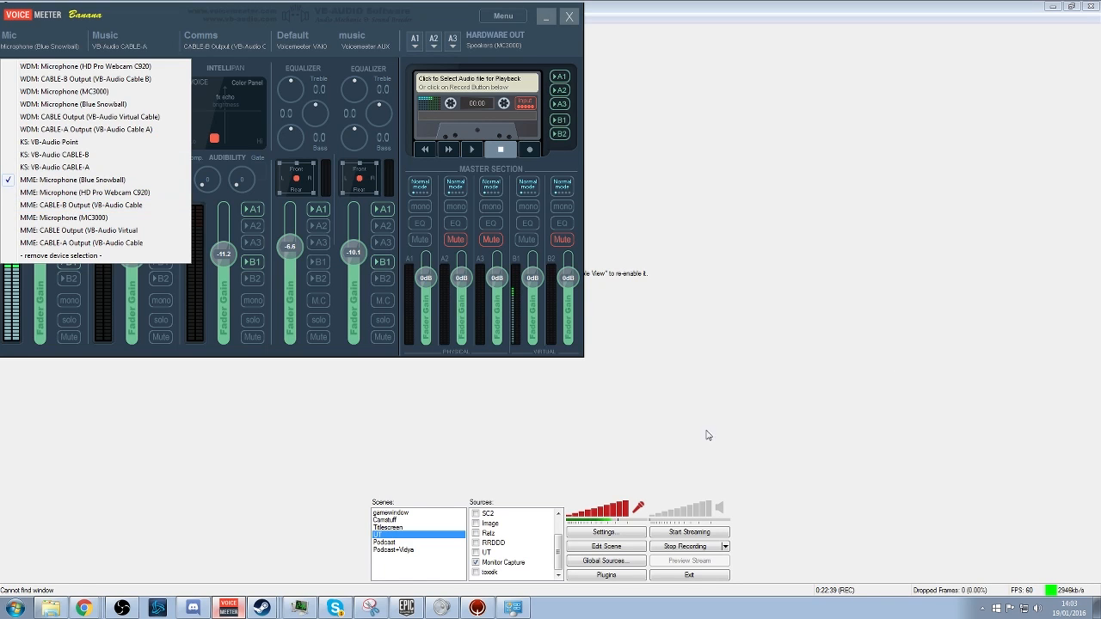
key(Escape)
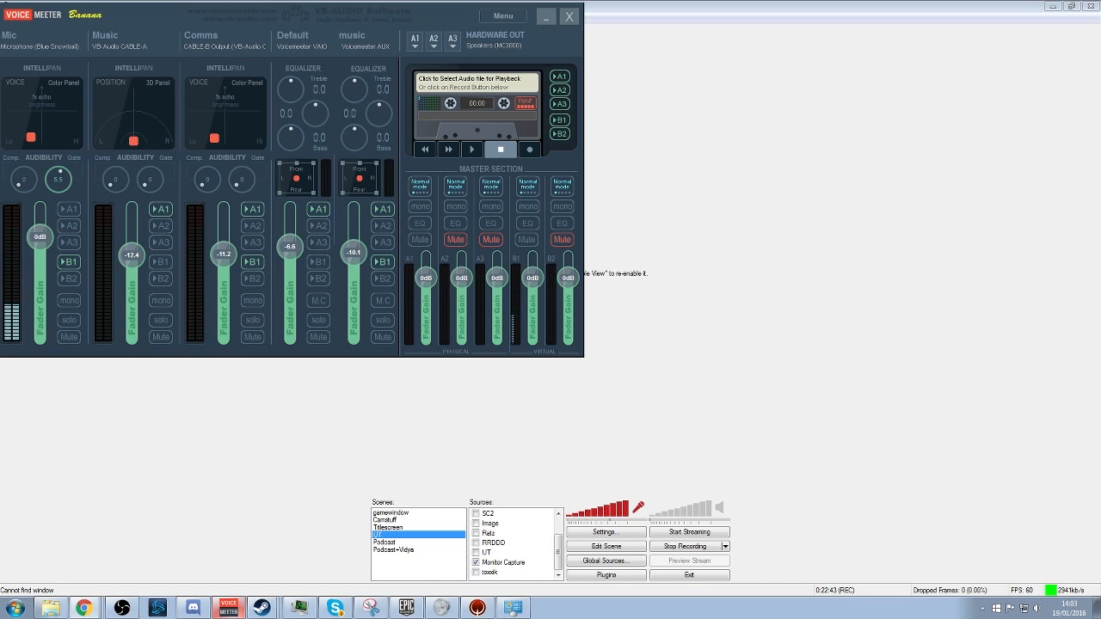
Step: Bring up the VB-Audio website in Chrome and review the Voicemeeter Banana page with its download section
drag(1100, 60, 593, 2)
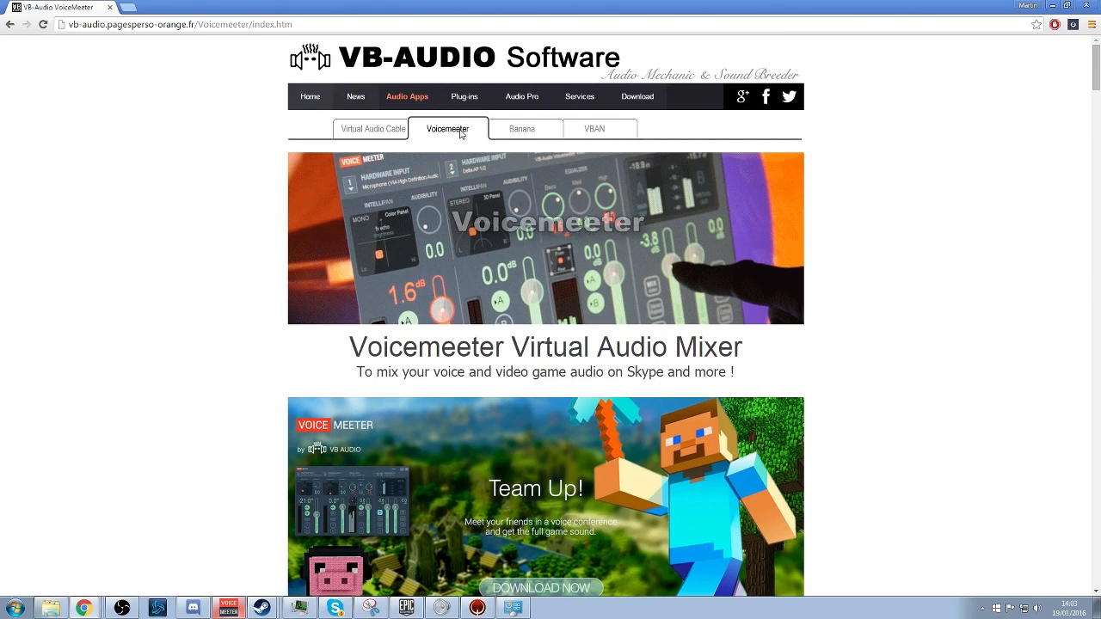
click(517, 134)
scroll(592, 219, down, 15)
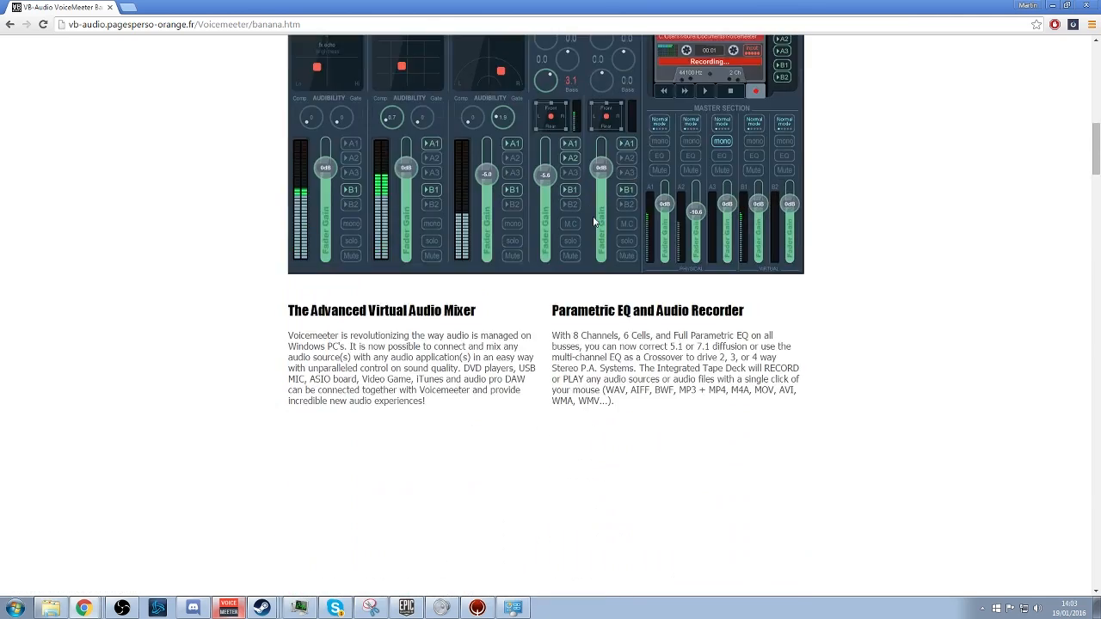
scroll(593, 222, down, 15)
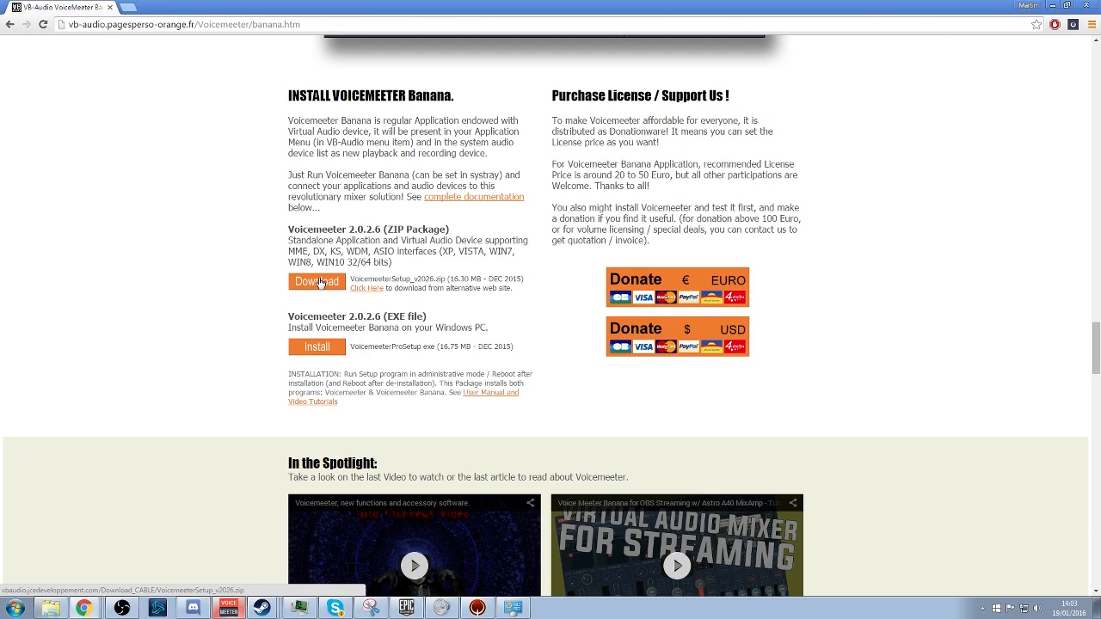
scroll(543, 367, up, 15)
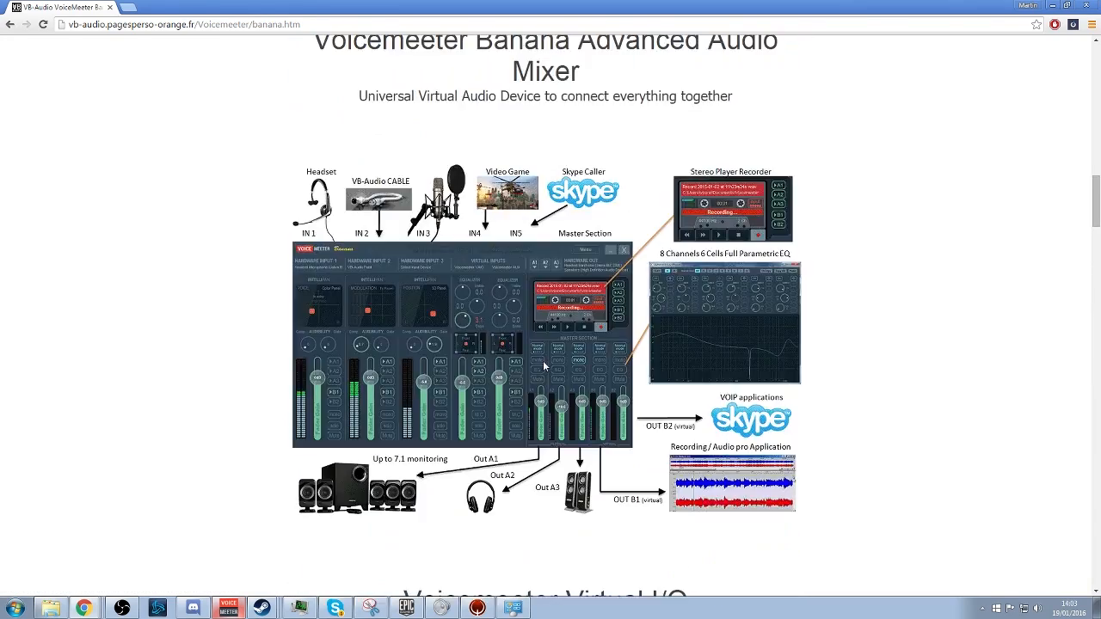
scroll(544, 367, up, 10)
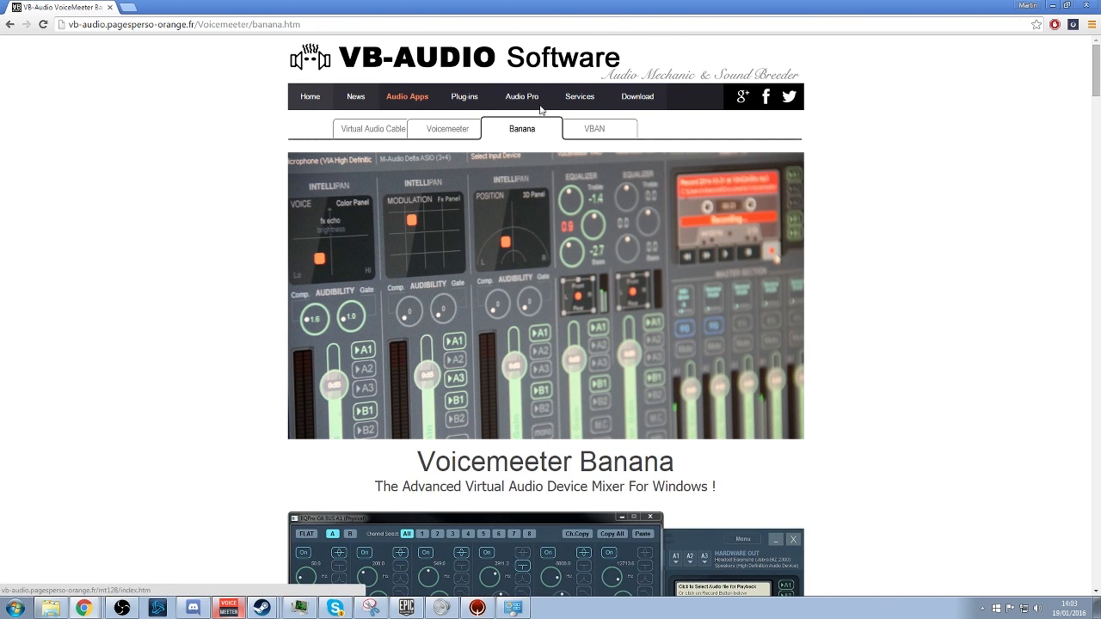
Step: Open the Virtual Audio Cable page and view the VB-CABLE driver download and the additional A and B cables
click(355, 134)
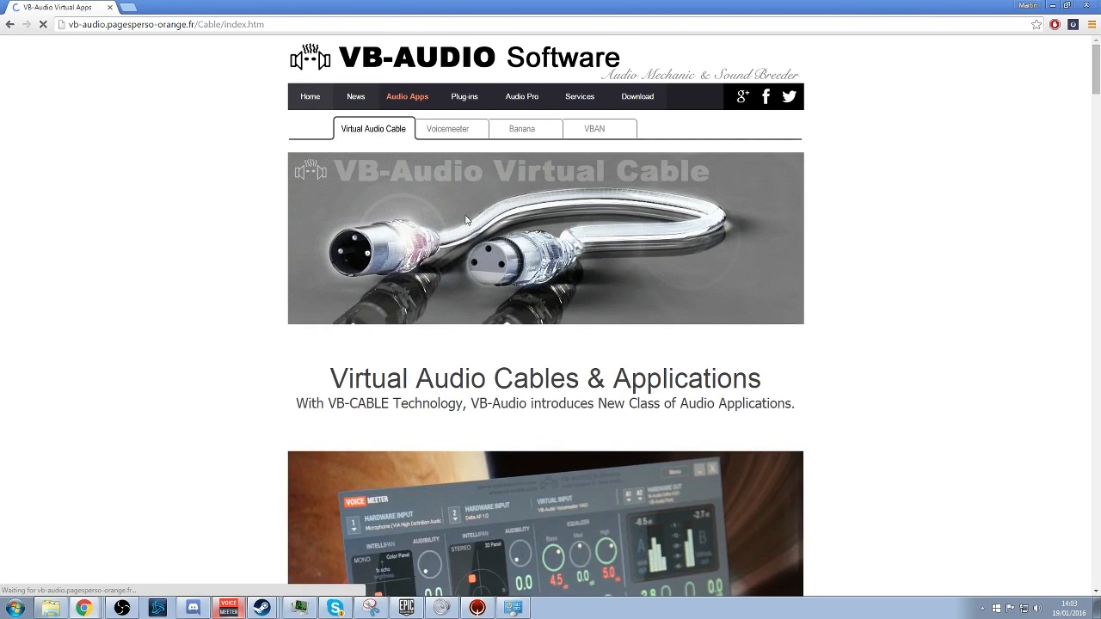
scroll(465, 220, down, 20)
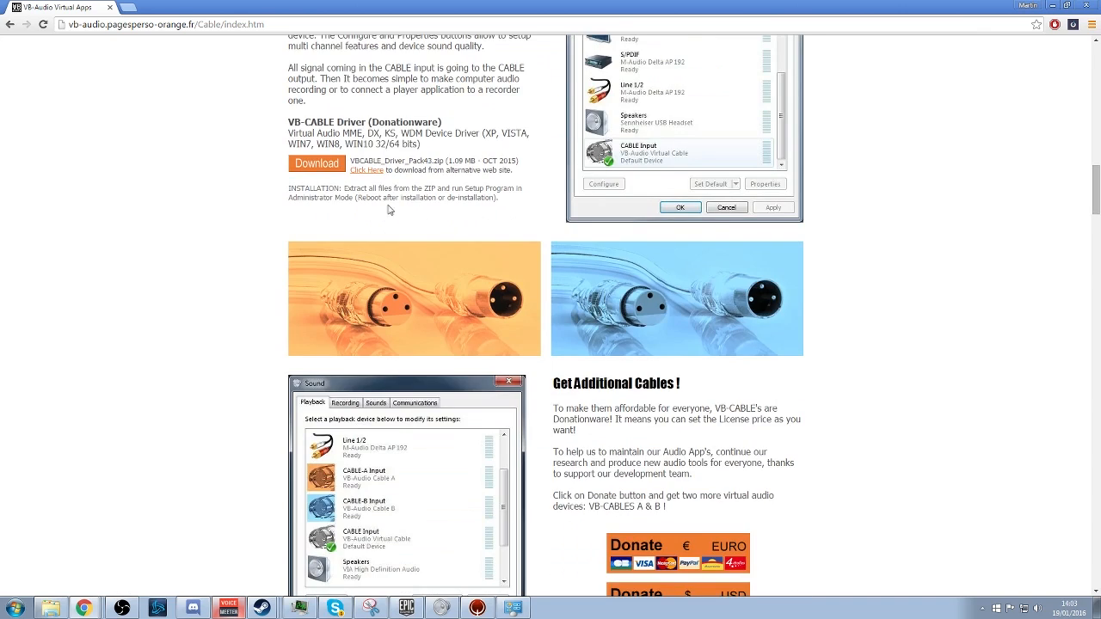
scroll(388, 209, down, 4)
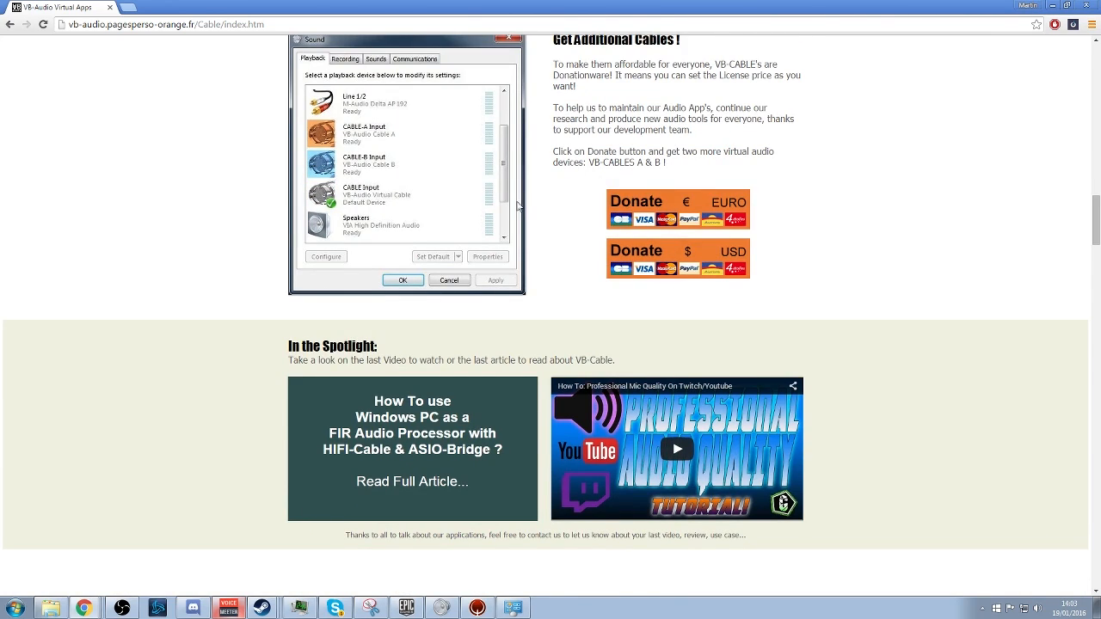
Step: Look through the rest of the page, from Hi-Fi Cable to the footer, and back up to ASIO Bridge
scroll(656, 229, down, 8)
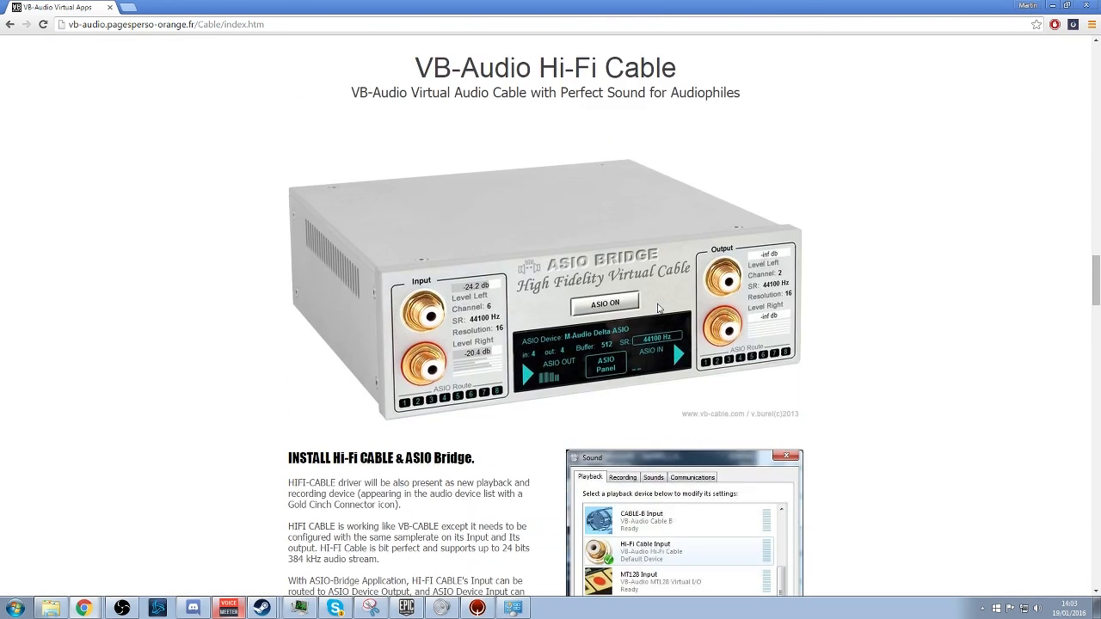
scroll(659, 308, down, 15)
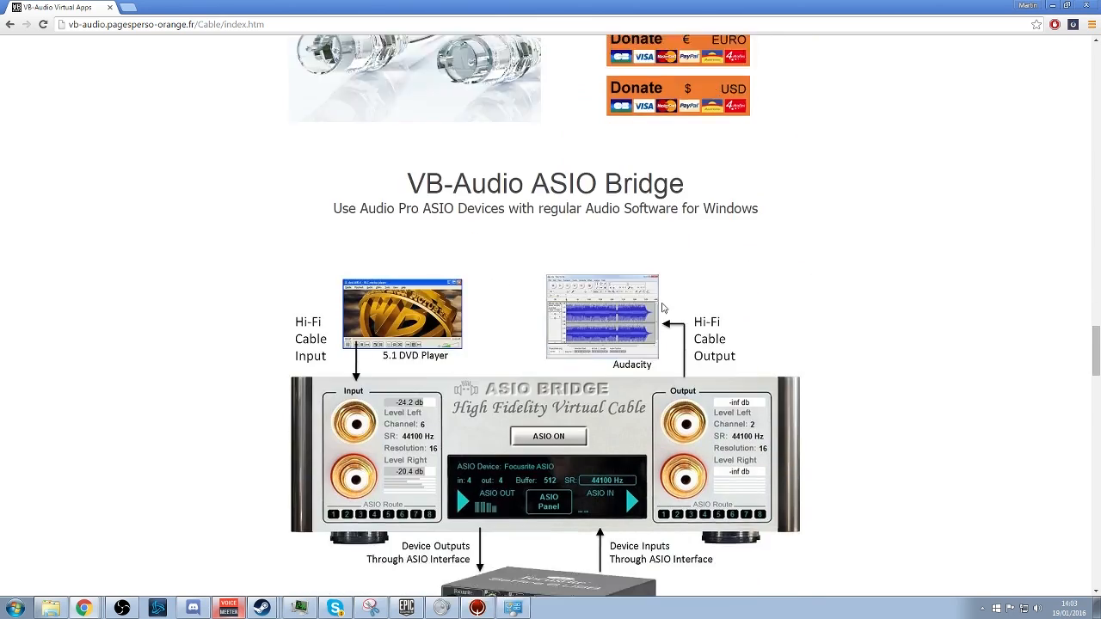
scroll(663, 307, down, 15)
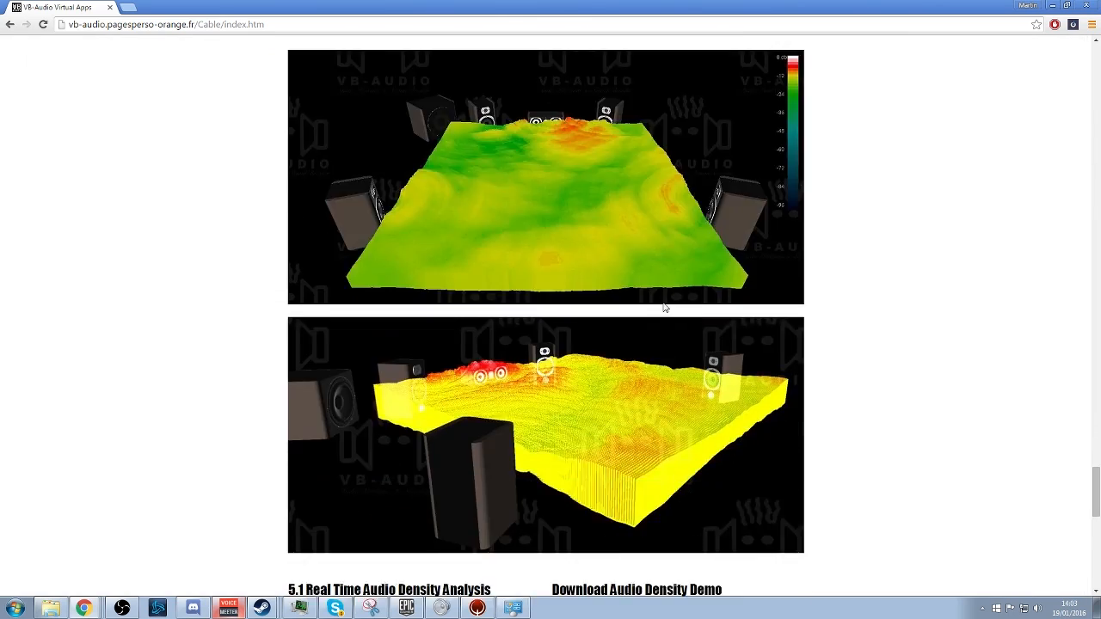
scroll(662, 301, down, 7)
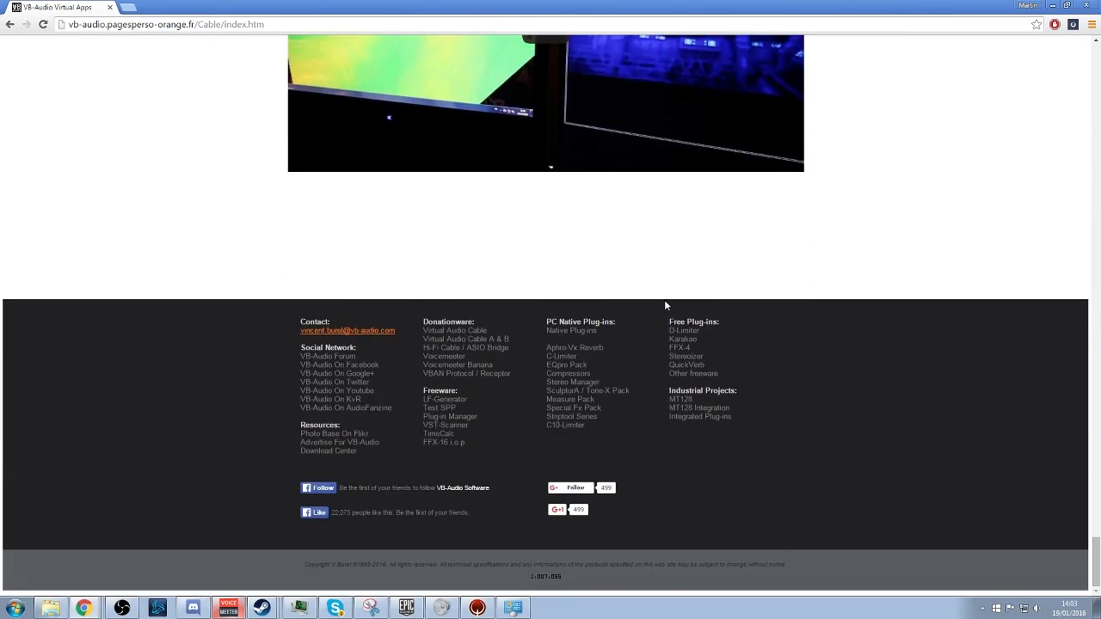
scroll(665, 305, up, 10)
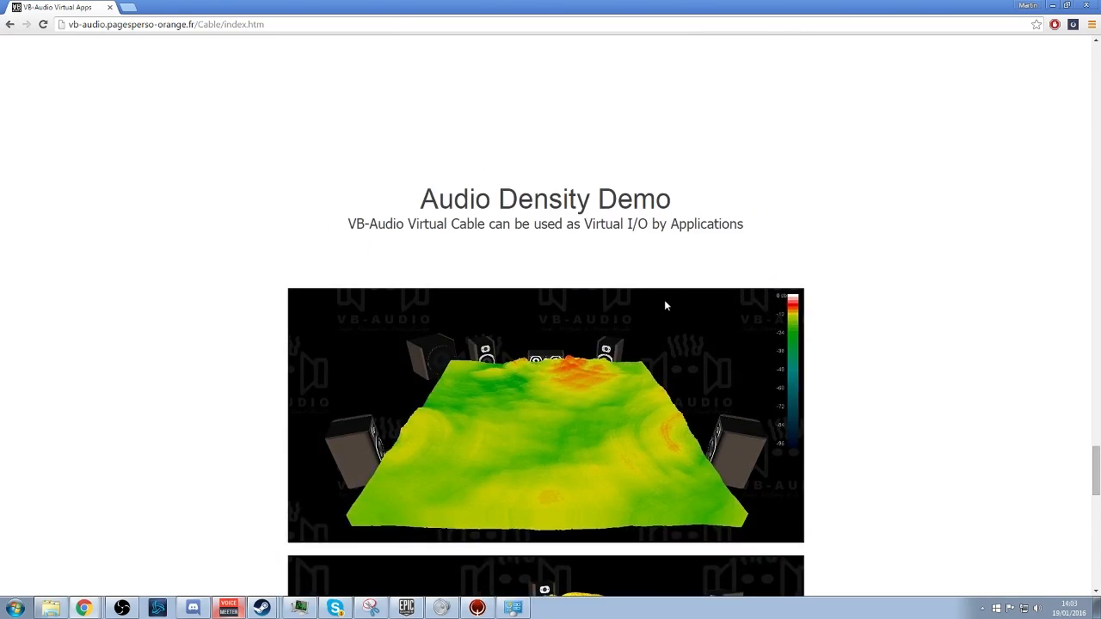
scroll(665, 305, up, 5)
scroll(665, 305, up, 20)
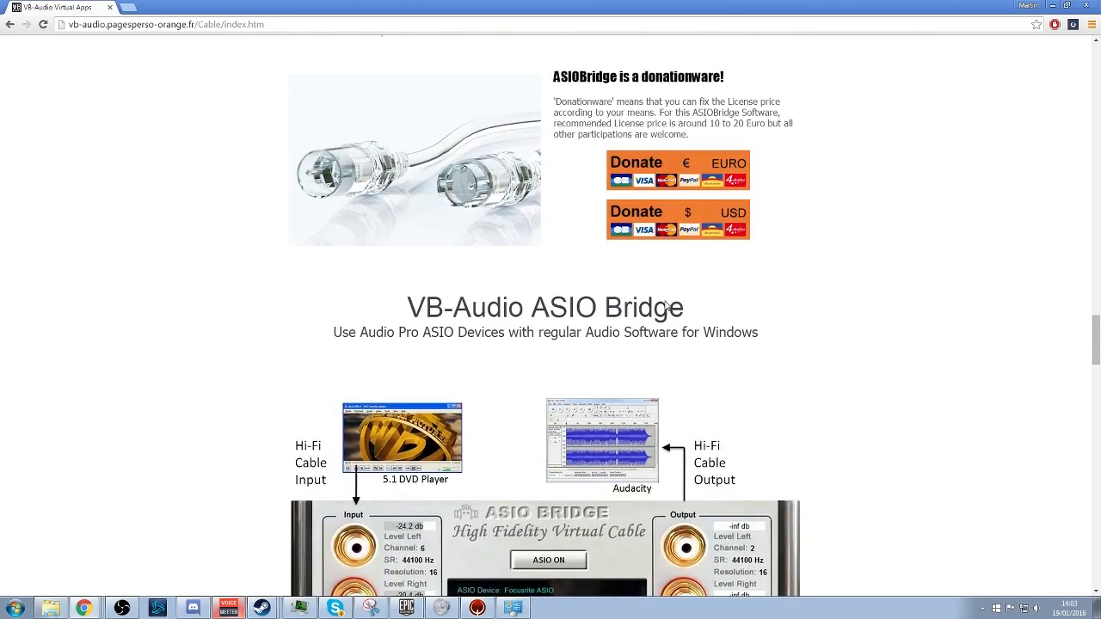